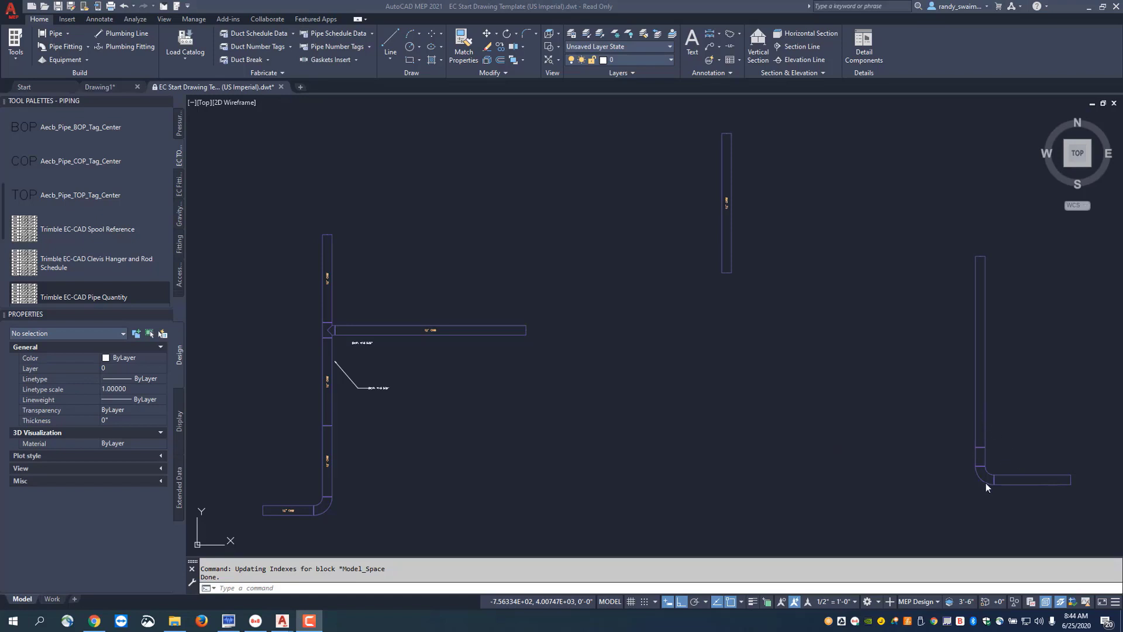
Step: Set the right-hand 12" pipe run's routing preference to EC - Thread X Groove
scroll(989, 480, "up", 6)
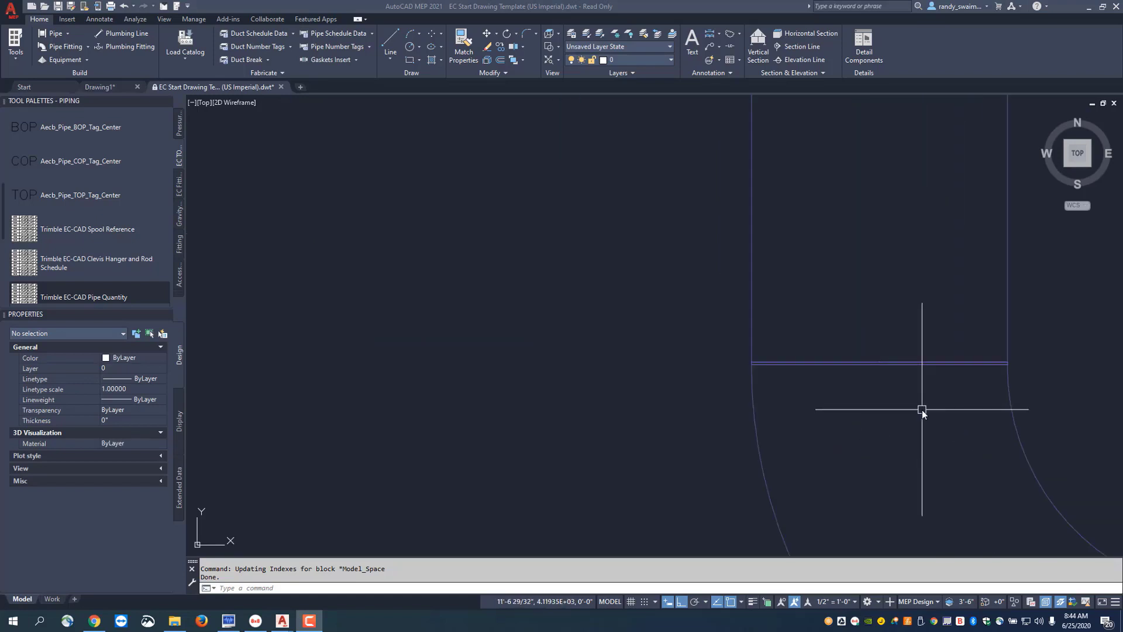
scroll(917, 434, "down", 5)
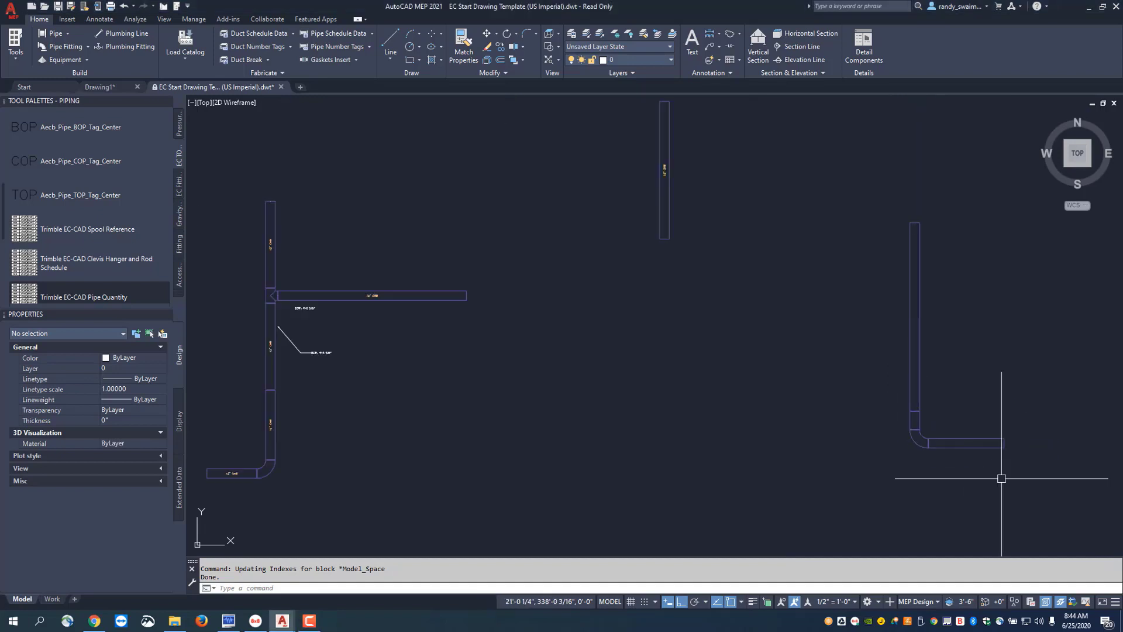
left_click(996, 474)
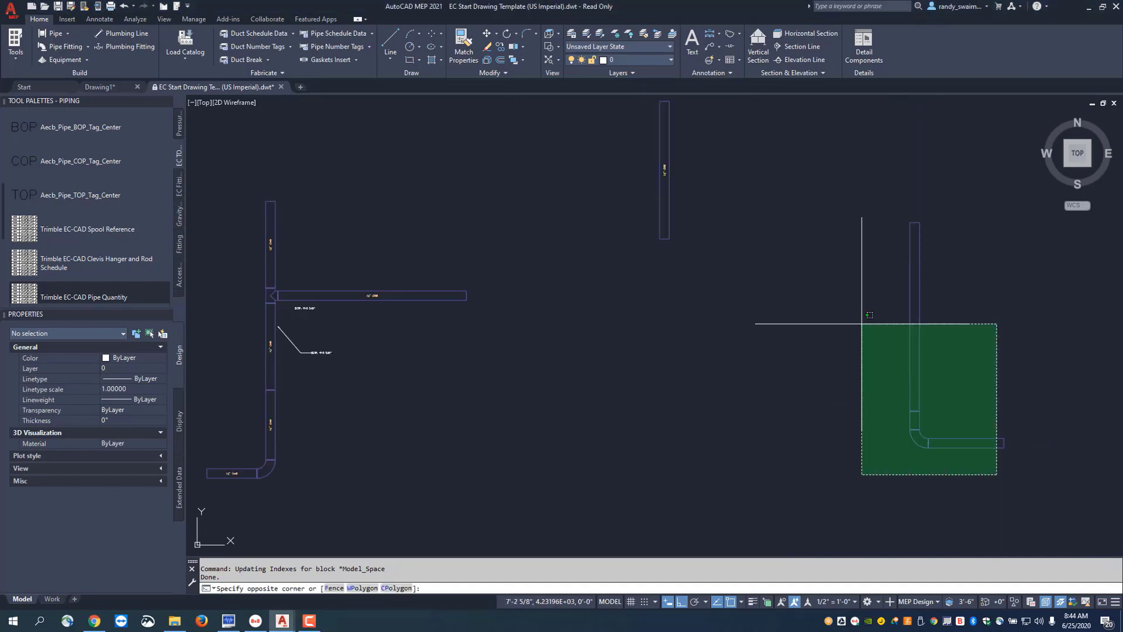
left_click(819, 271)
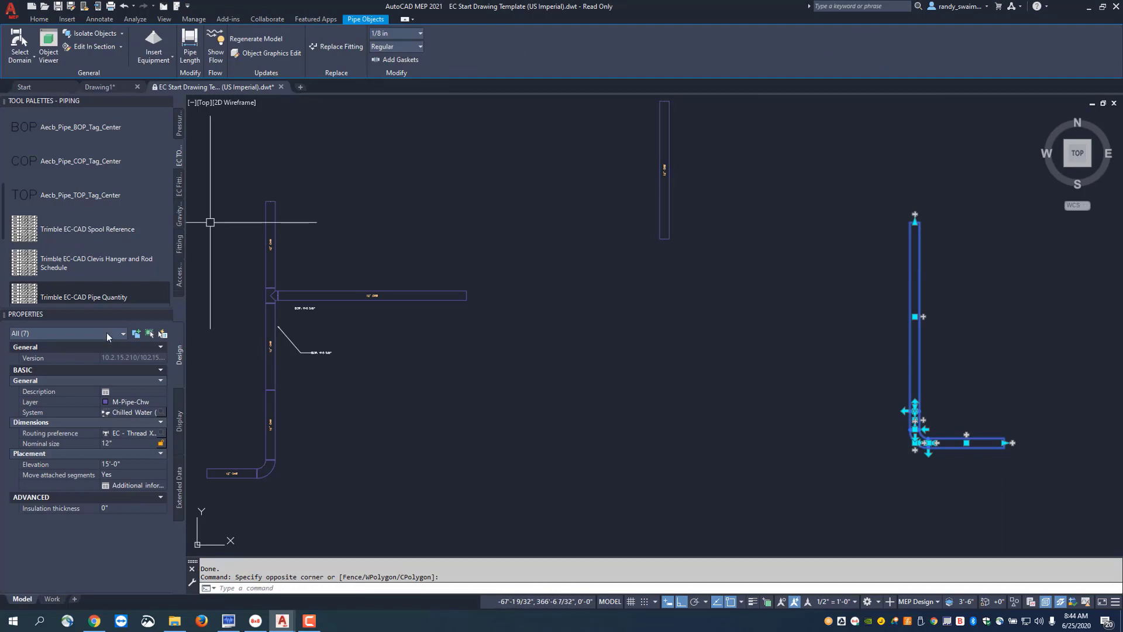
left_click(152, 434)
left_click(152, 433)
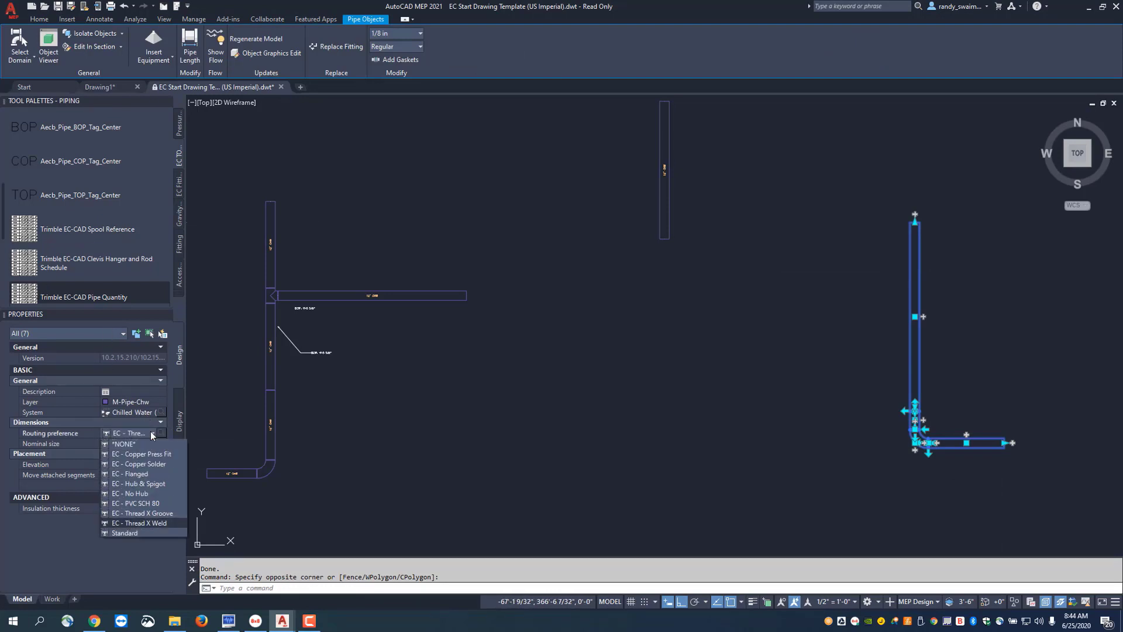
left_click(137, 520)
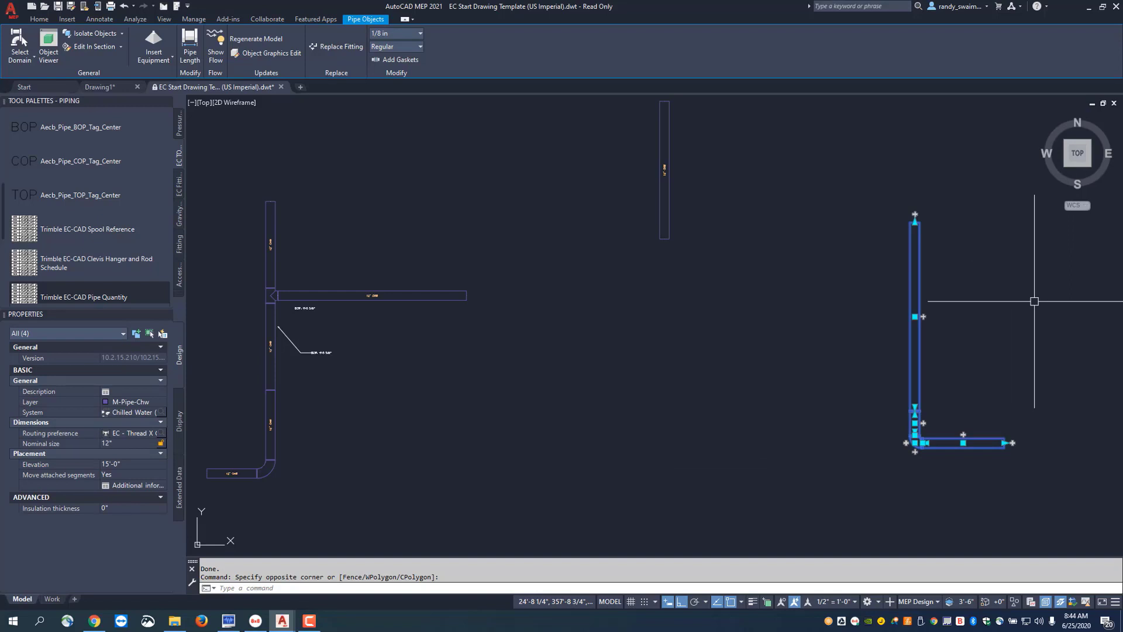
key("Escape")
Step: Zoom and pan to check the new grooved elbow and centre the left pipe run
scroll(935, 427, "up", 6)
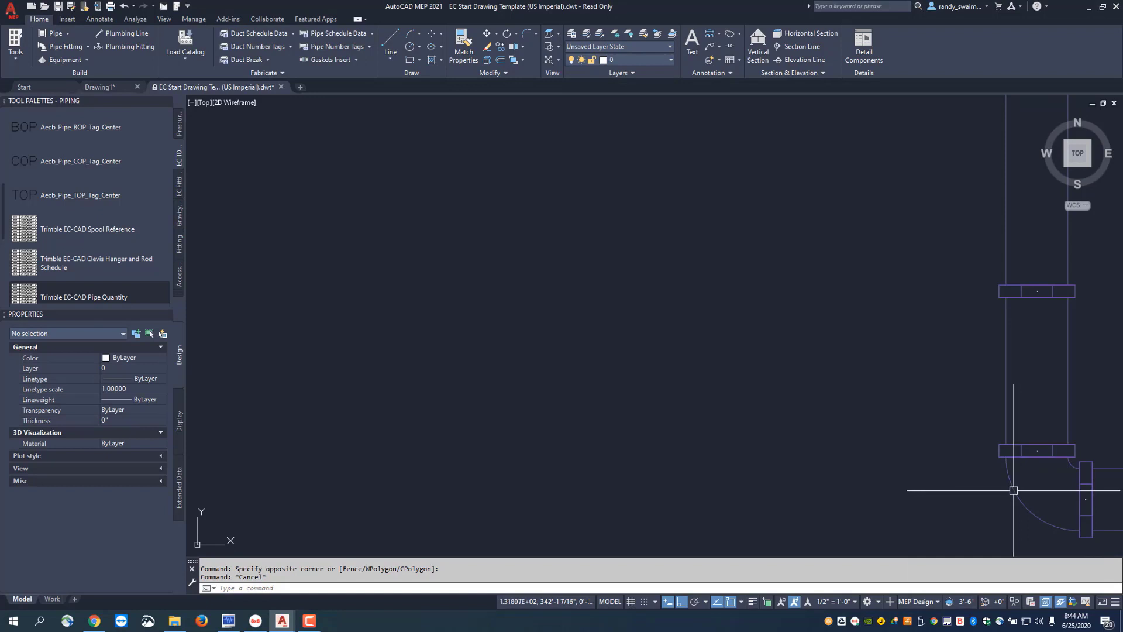
mouse_move(1013, 490)
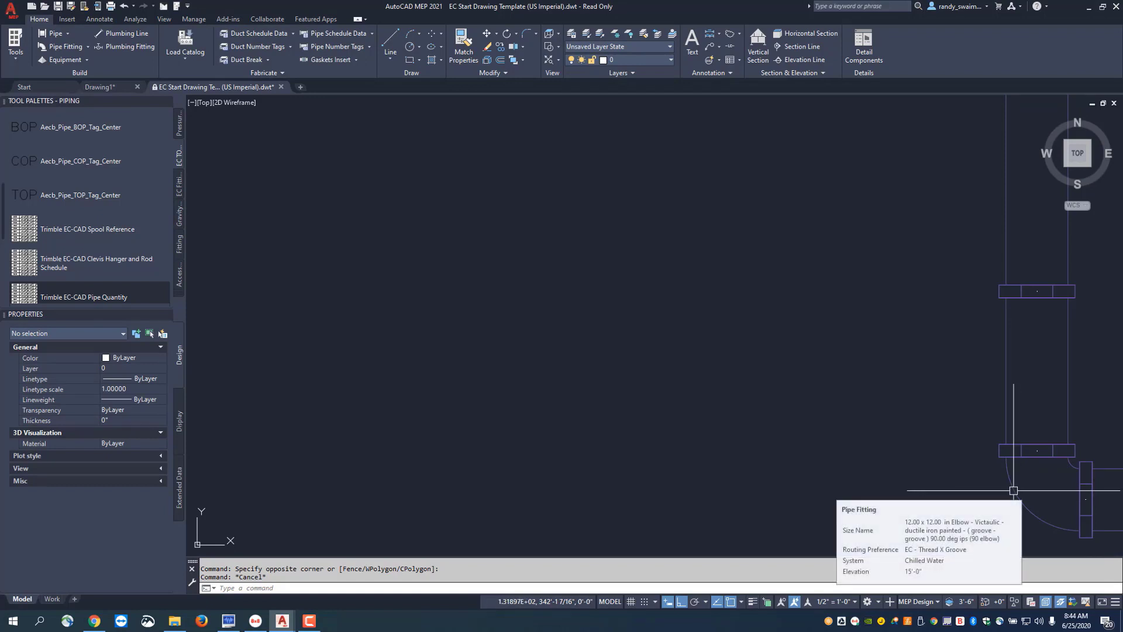
scroll(456, 244, "down", 8)
mouse_move(462, 244)
middle_mouse_down()
mouse_move(475, 267)
mouse_move(766, 355)
middle_mouse_up()
scroll(672, 328, "up", 2)
scroll(475, 355, "up", 1)
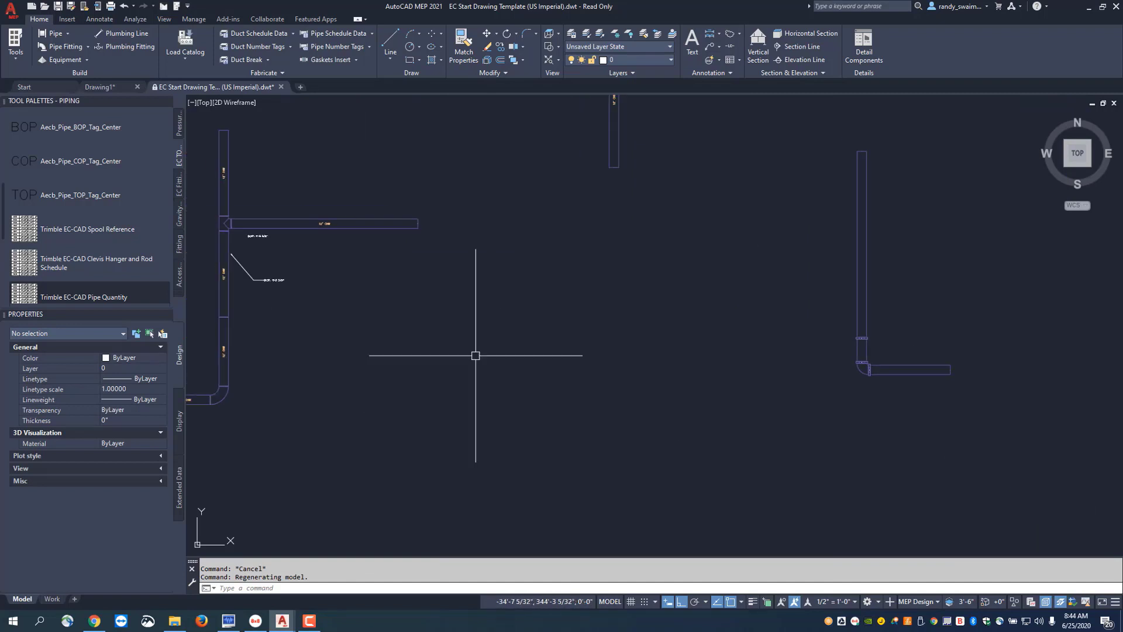
middle_click_drag(251, 244, 357, 282)
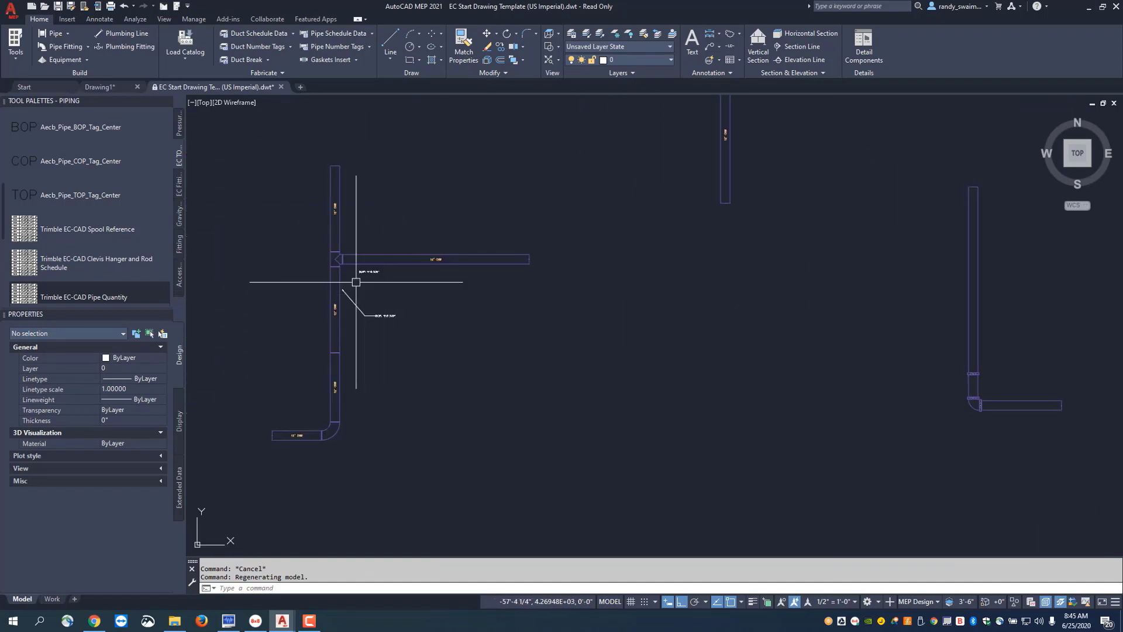
Step: Change the horizontal CHW branch pipe's nominal size from 12" to 4"
scroll(357, 282, "up", 6)
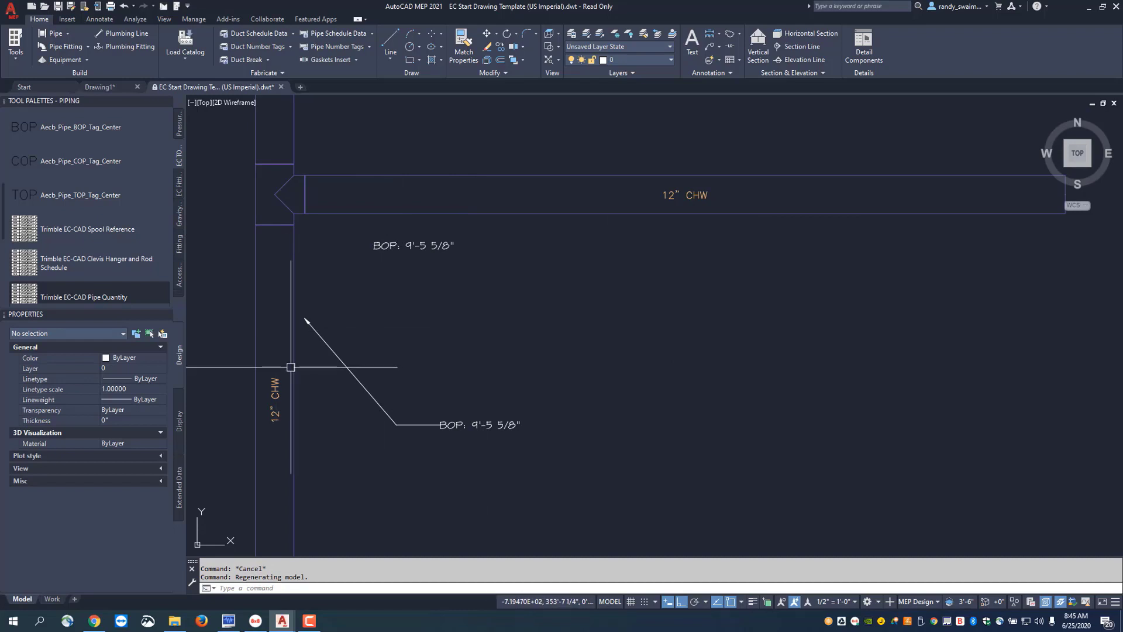
left_click(487, 211)
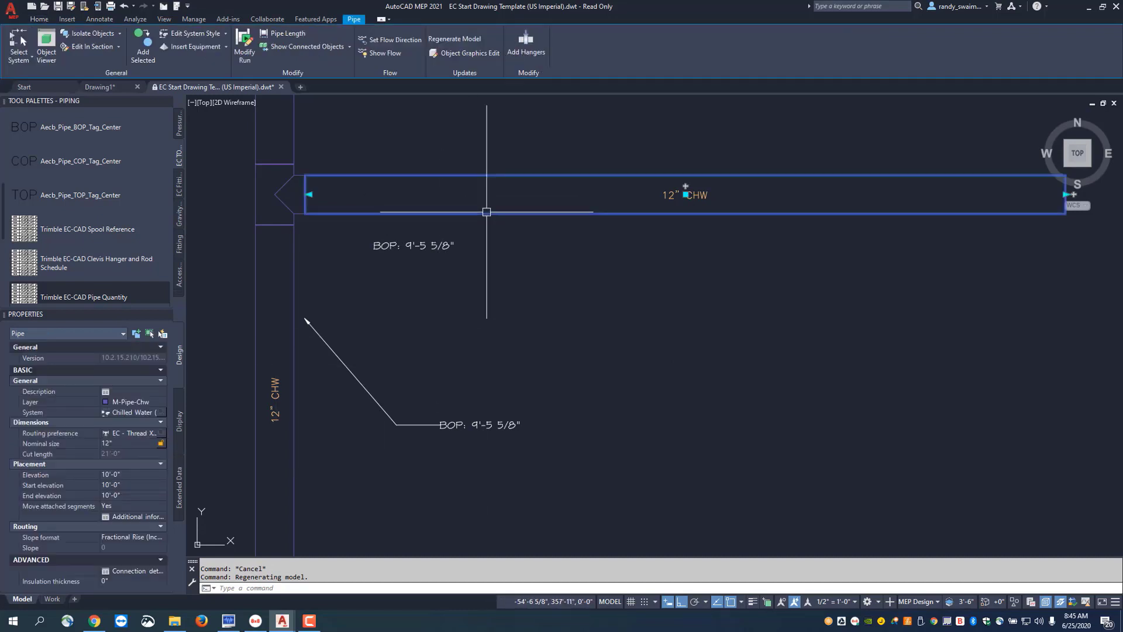
left_click(149, 443)
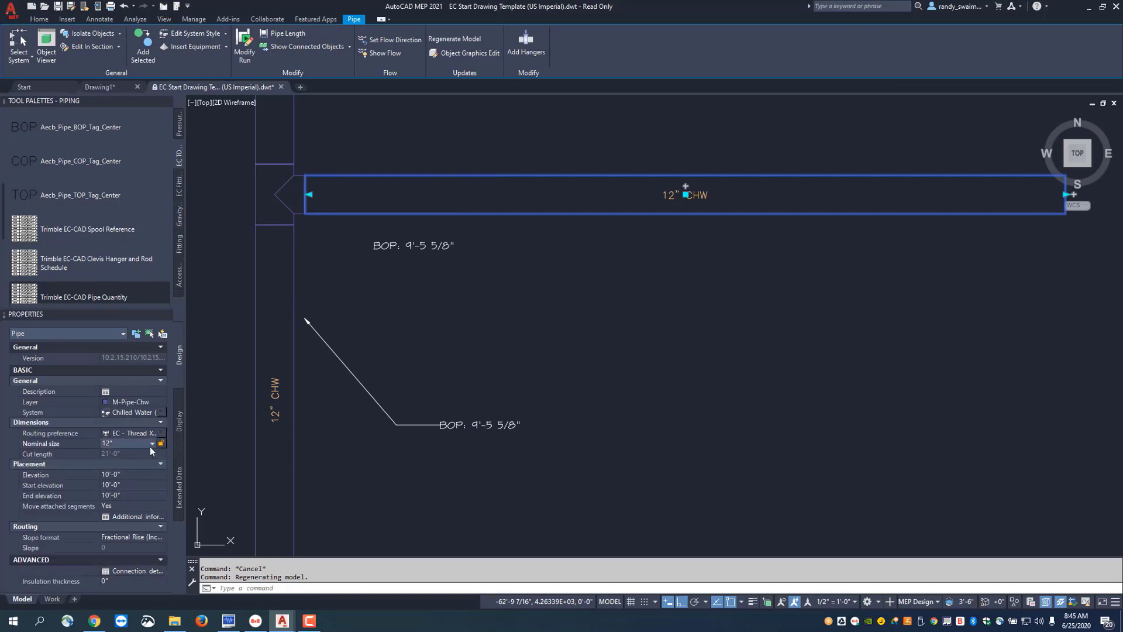
left_click(151, 445)
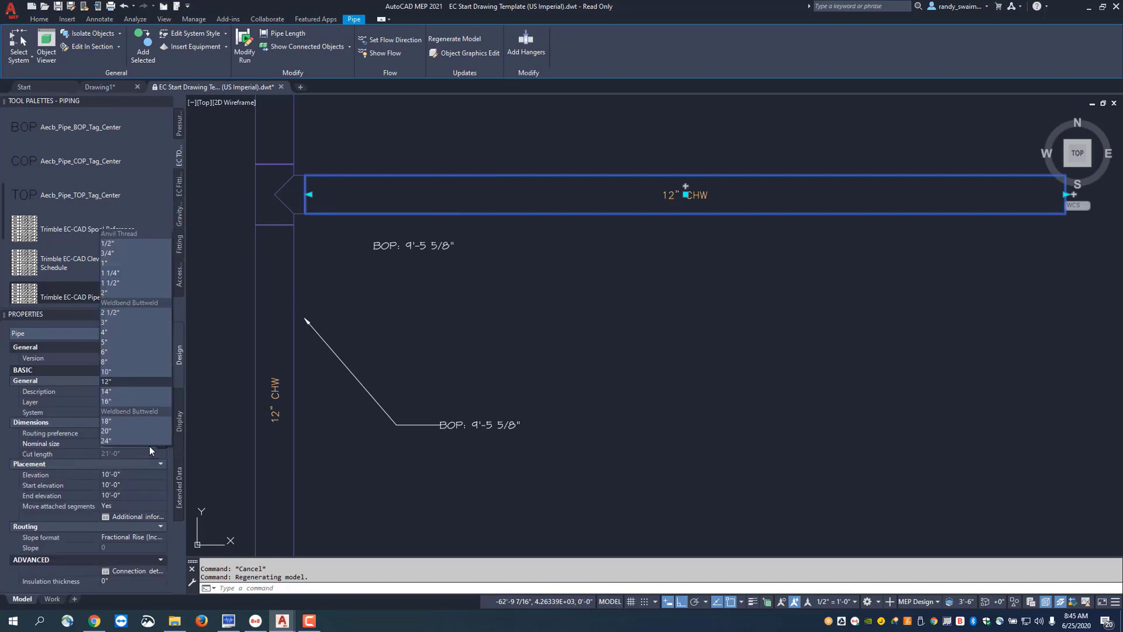
left_click(111, 332)
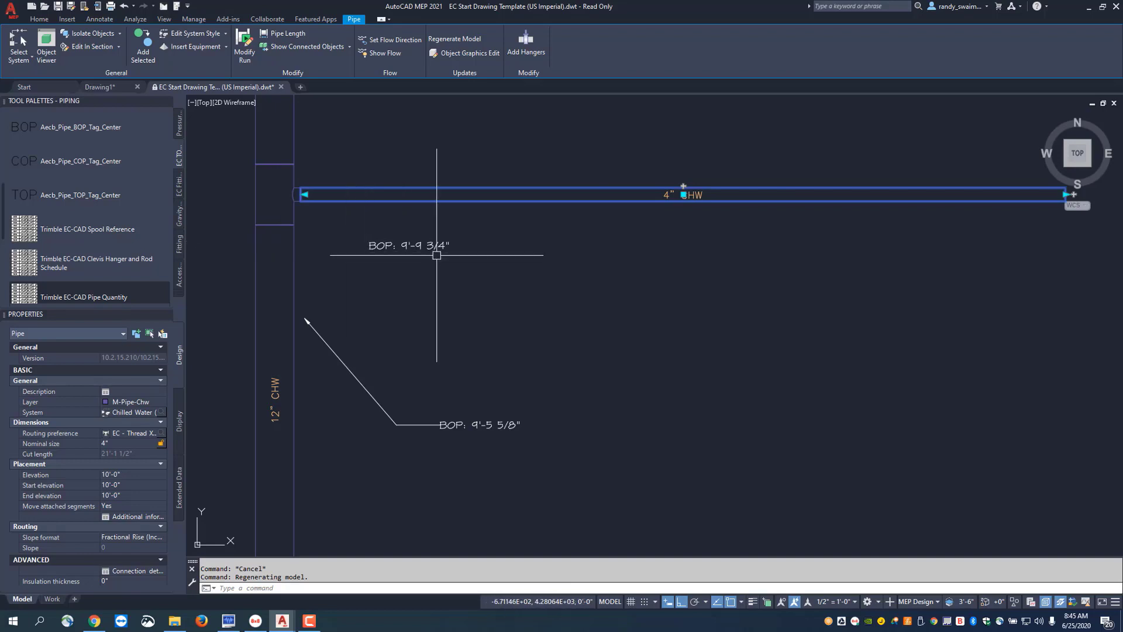
key("Escape")
Step: Fit the whole layout in view and set the short top vertical pipe to 4"
scroll(544, 280, "down", 3)
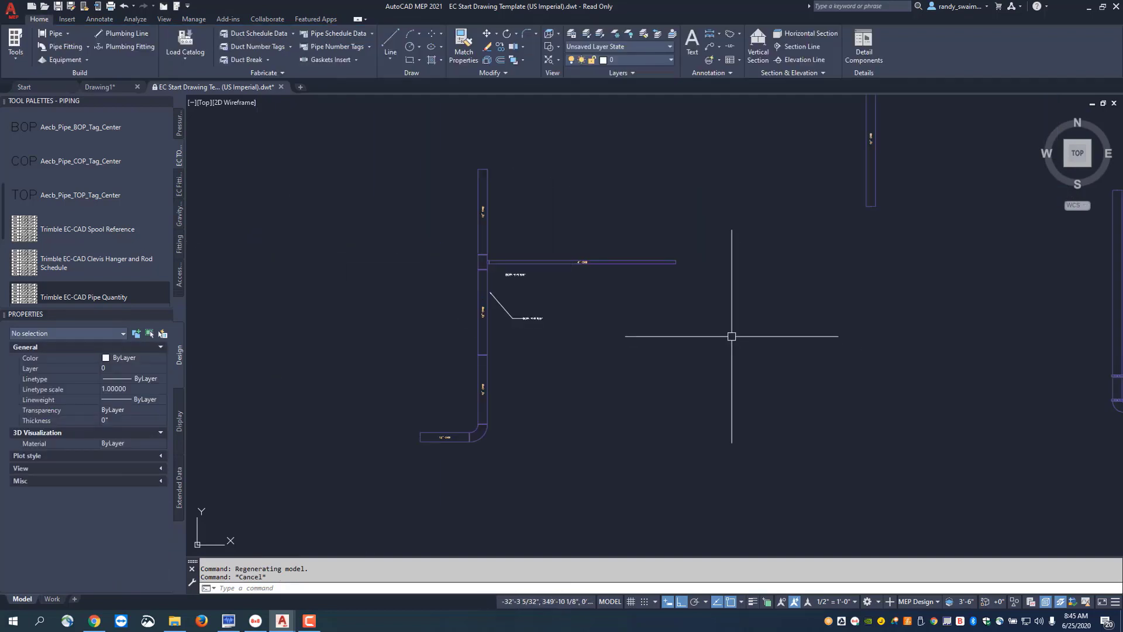
middle_click_drag(731, 336, 606, 371)
scroll(725, 343, "down", 2)
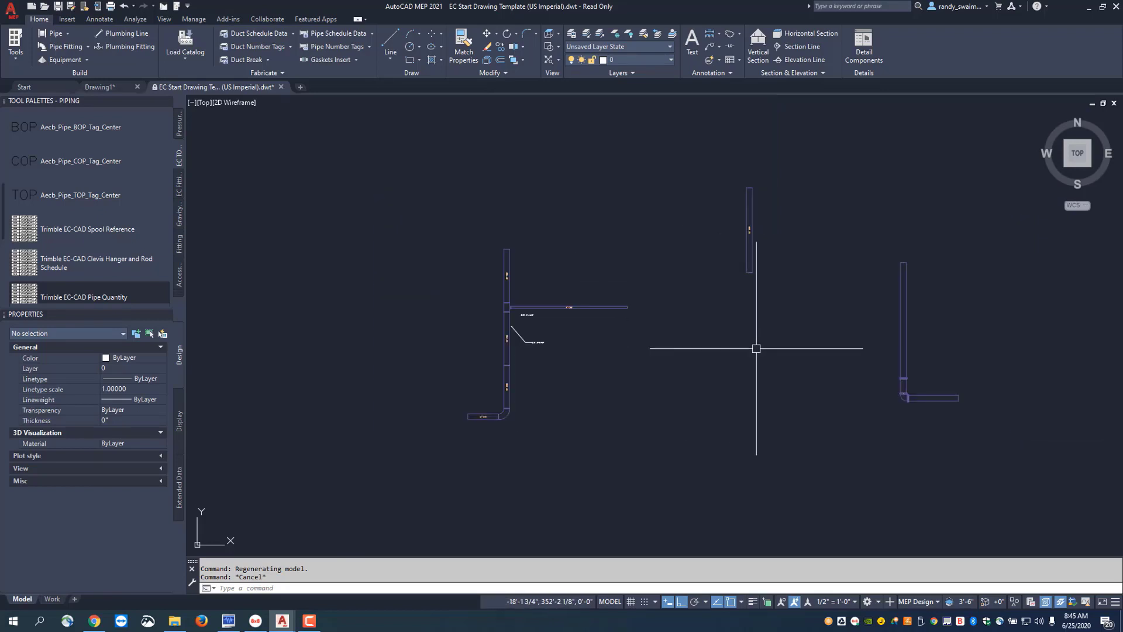
middle_click(716, 334)
middle_click(716, 334)
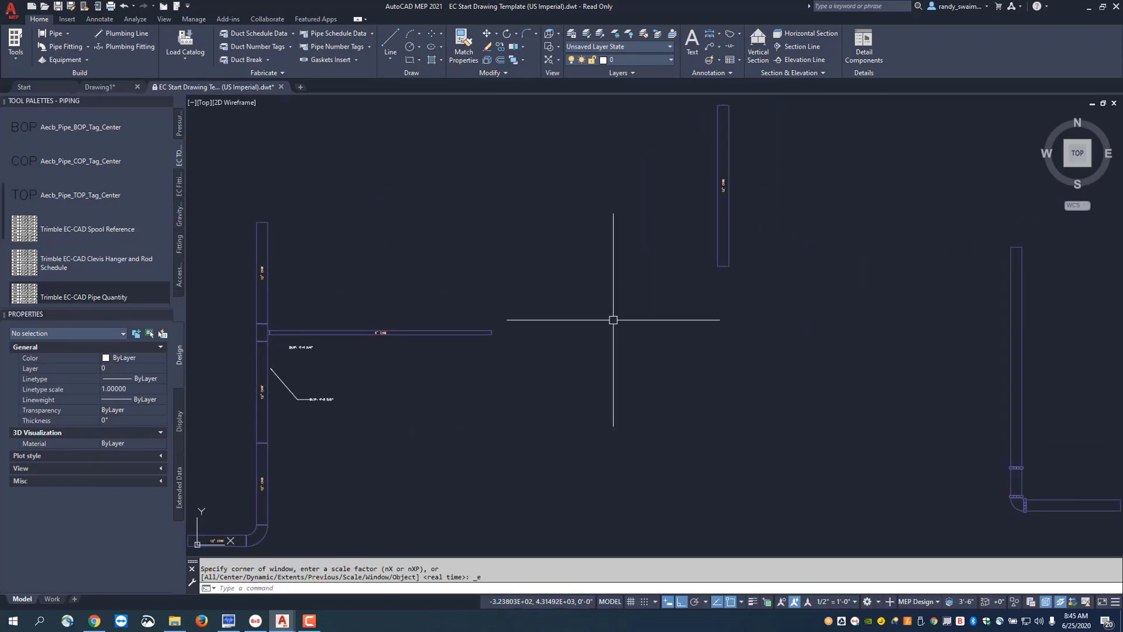
left_click(730, 226)
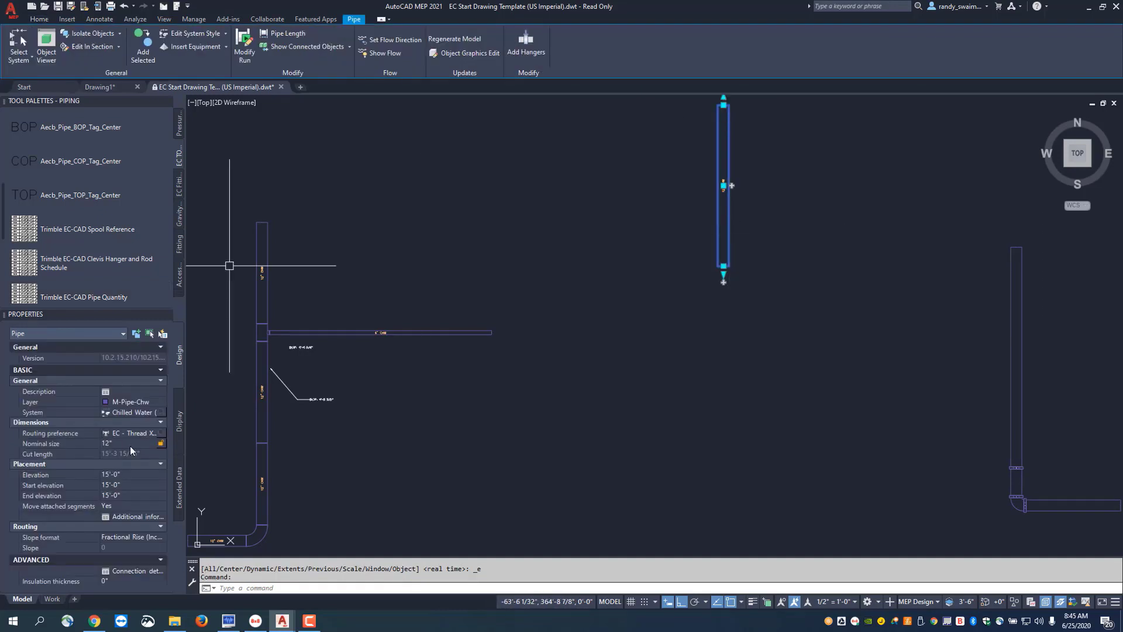
left_click(135, 444)
left_click(150, 444)
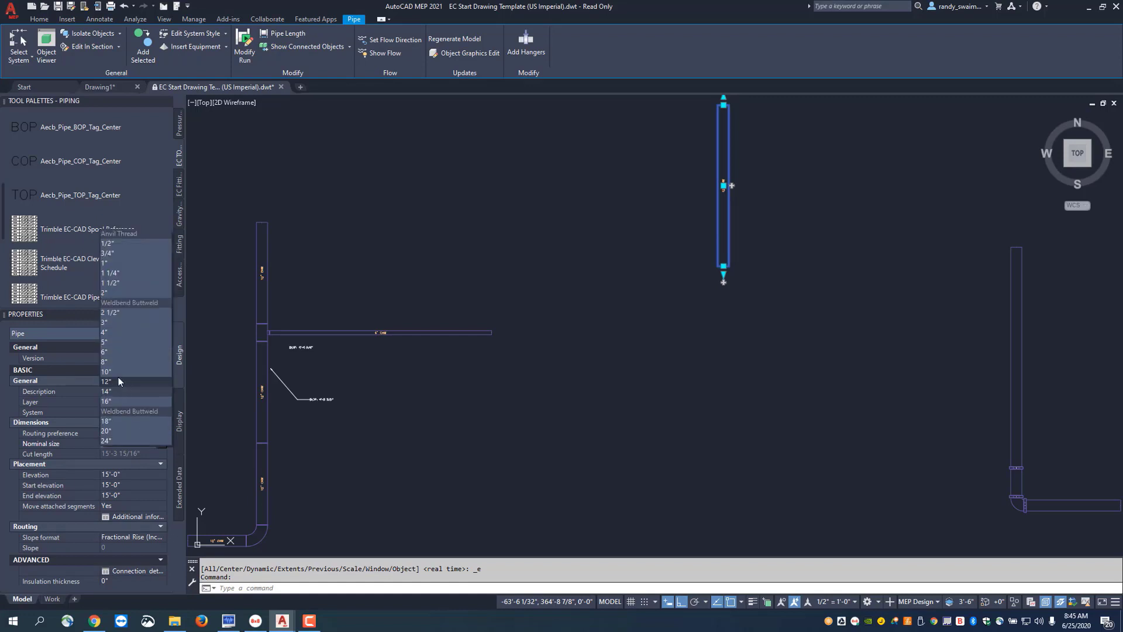
left_click(106, 333)
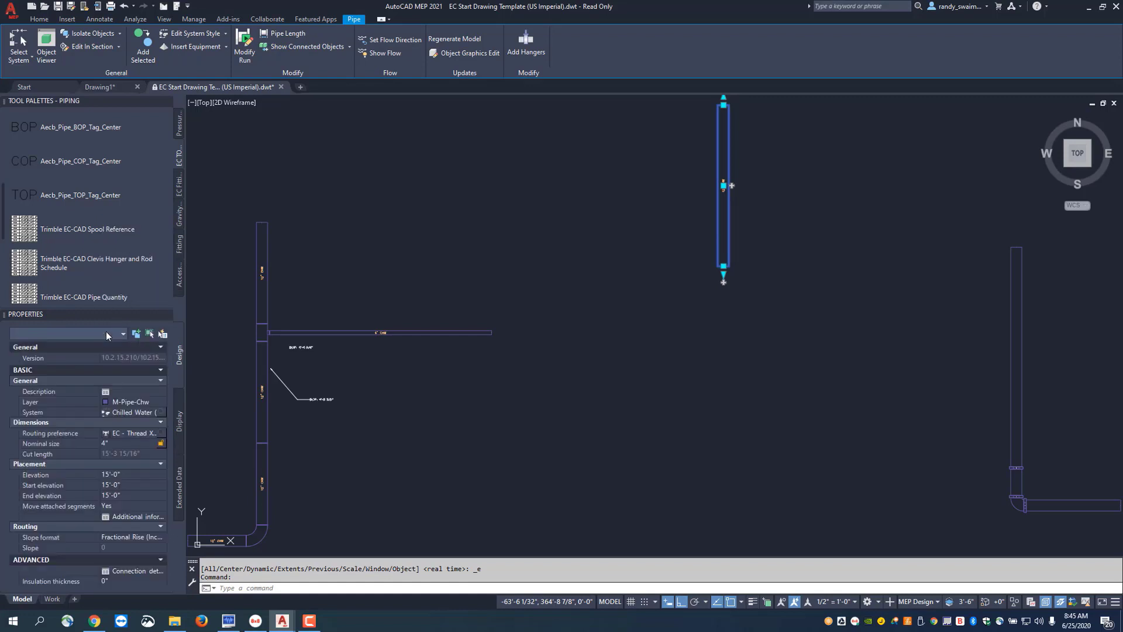
key("Escape")
key("Escape")
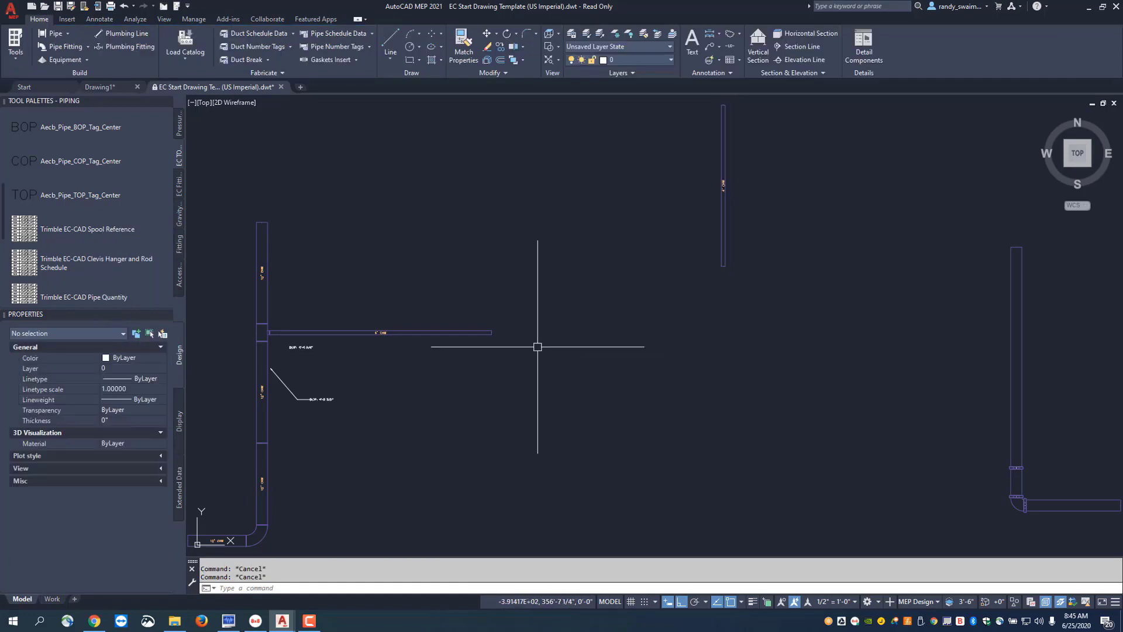
Step: Start an angled pipe from the 4" branch end with Ortho off, ending on the vertical pipe
left_click(481, 330)
scroll(481, 330, "up", 3)
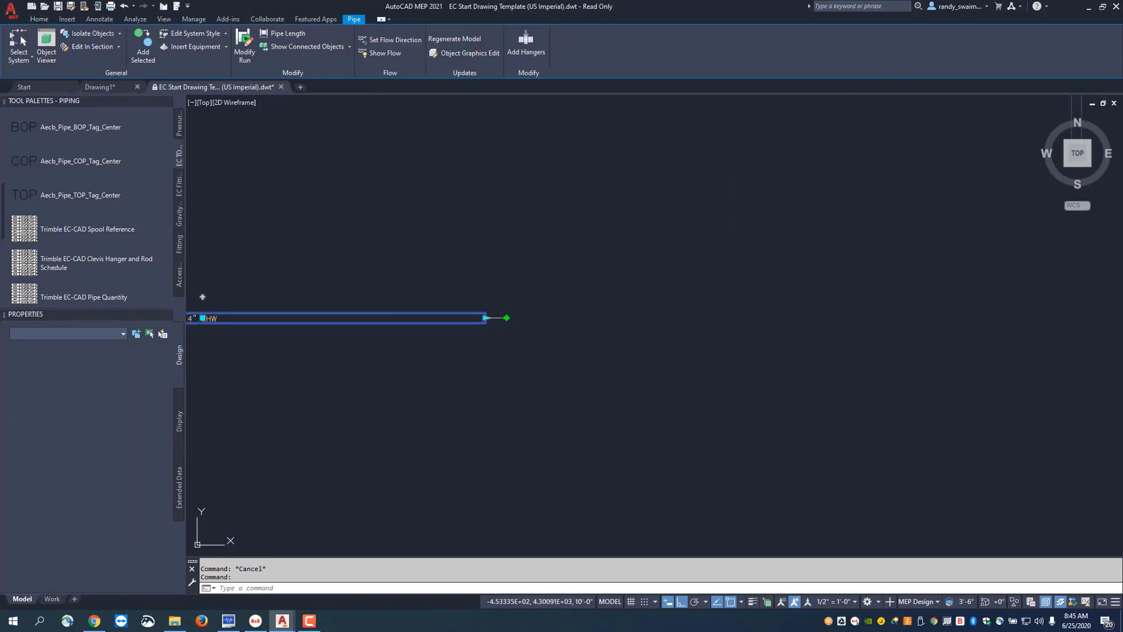
left_click(486, 318)
scroll(807, 269, "down", 2)
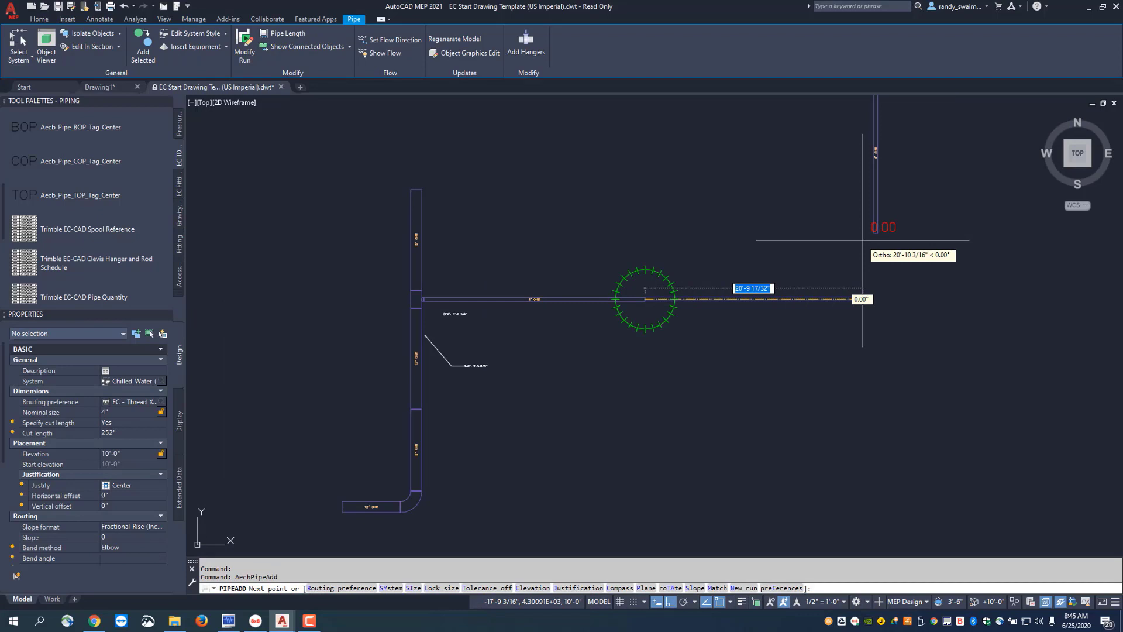
key("F8")
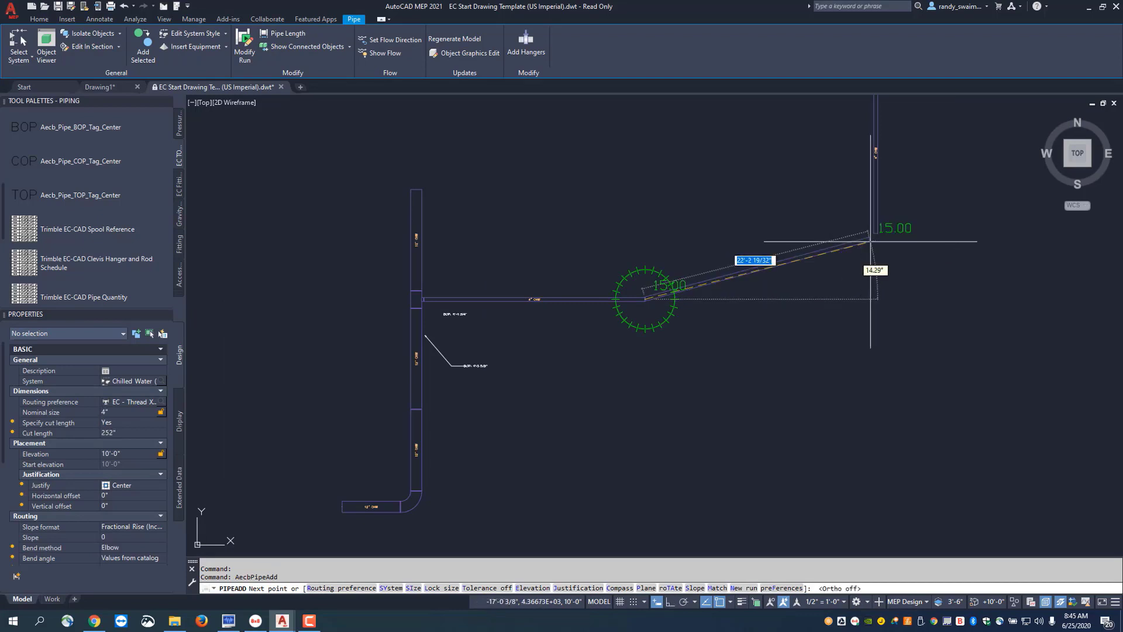
scroll(877, 241, "up", 3)
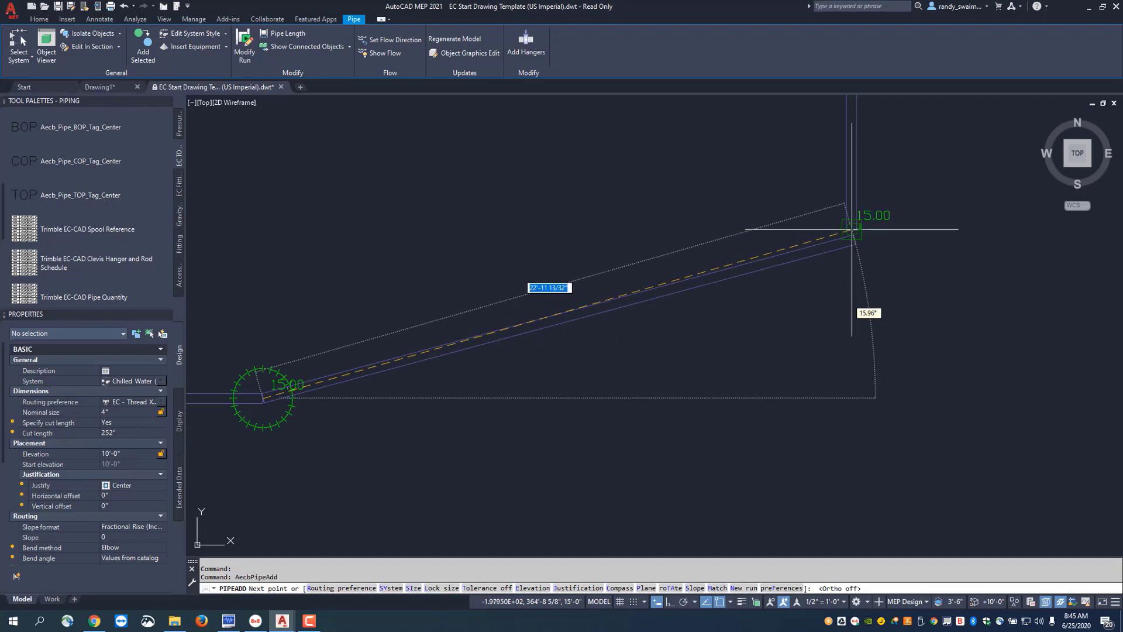
left_click(852, 229)
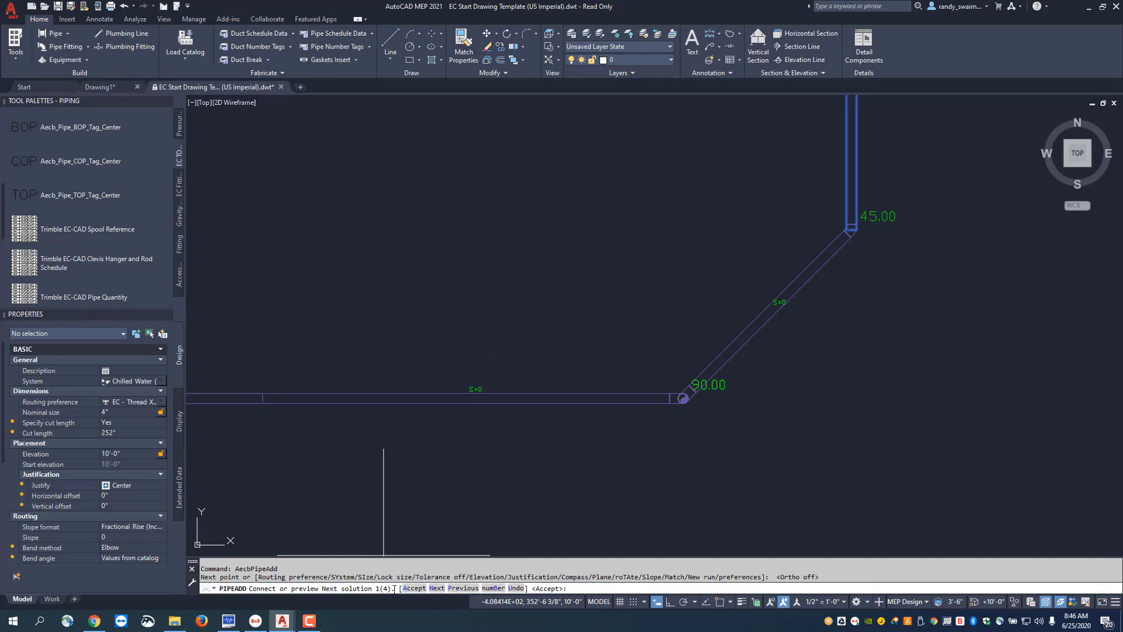
left_click(394, 587)
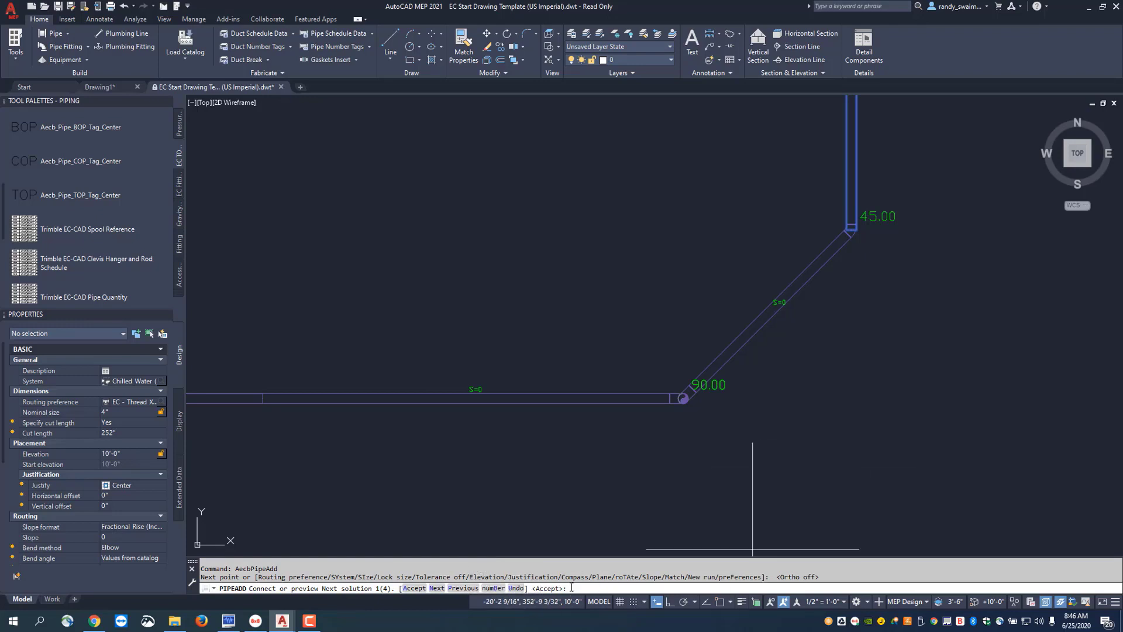
Step: Cycle the routing solutions and accept the diagonal run through two 45° elbows
type("n")
key("Return")
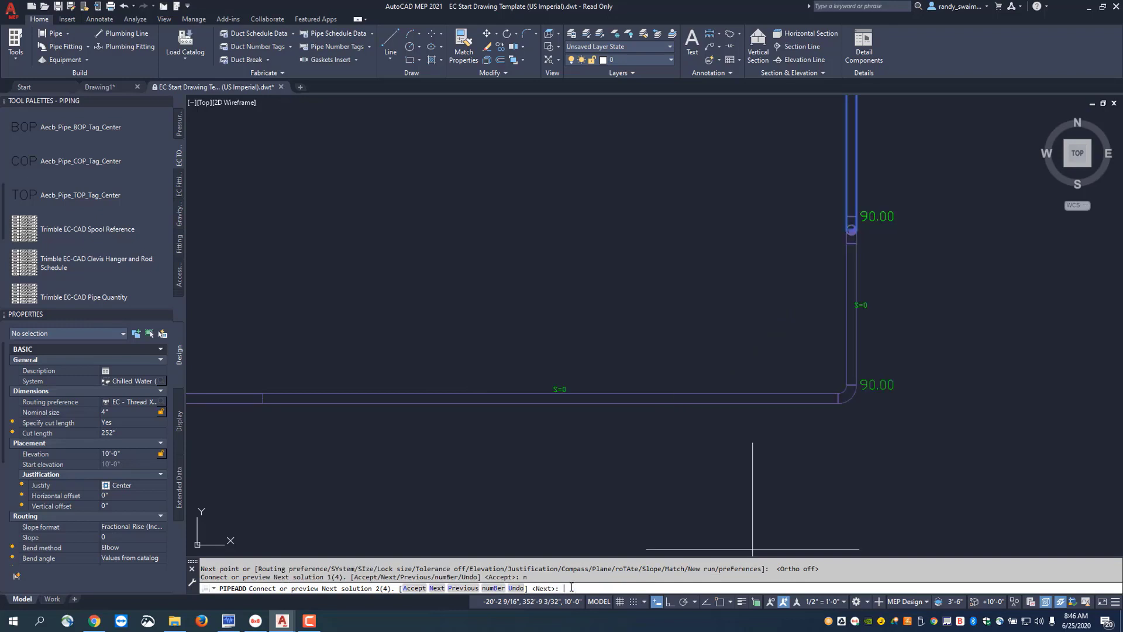
key("Return")
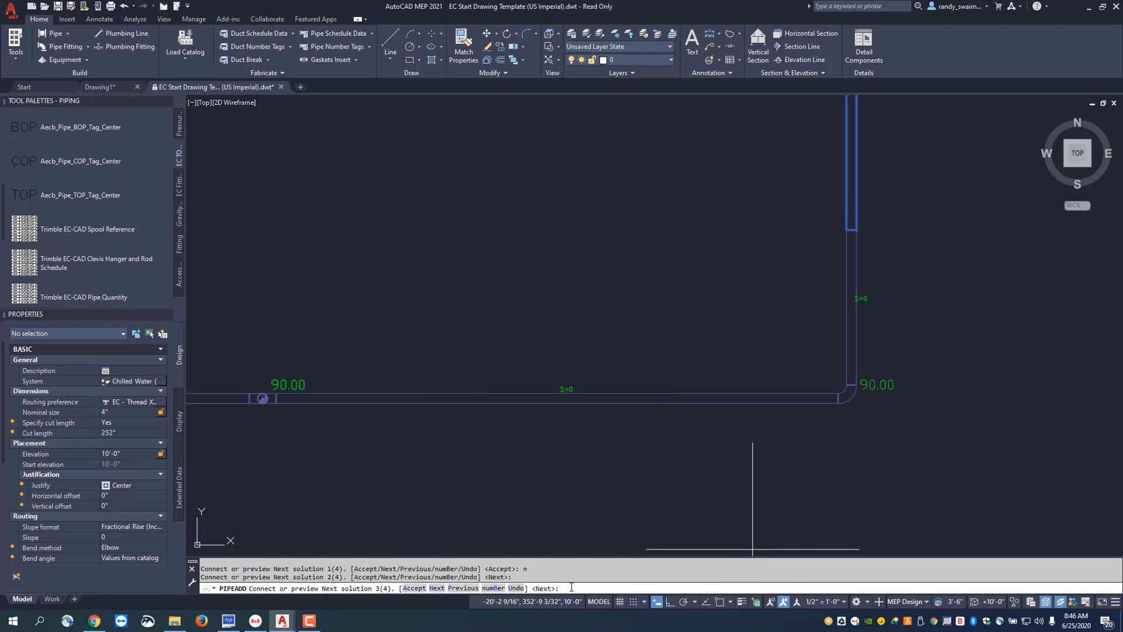
key("Return")
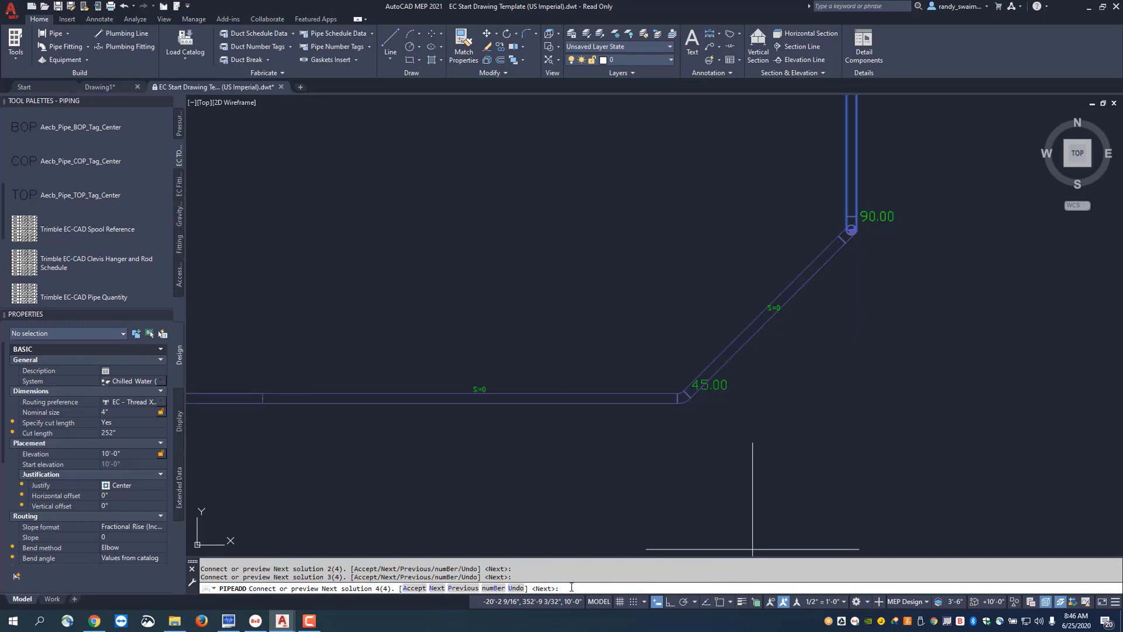
key("Return")
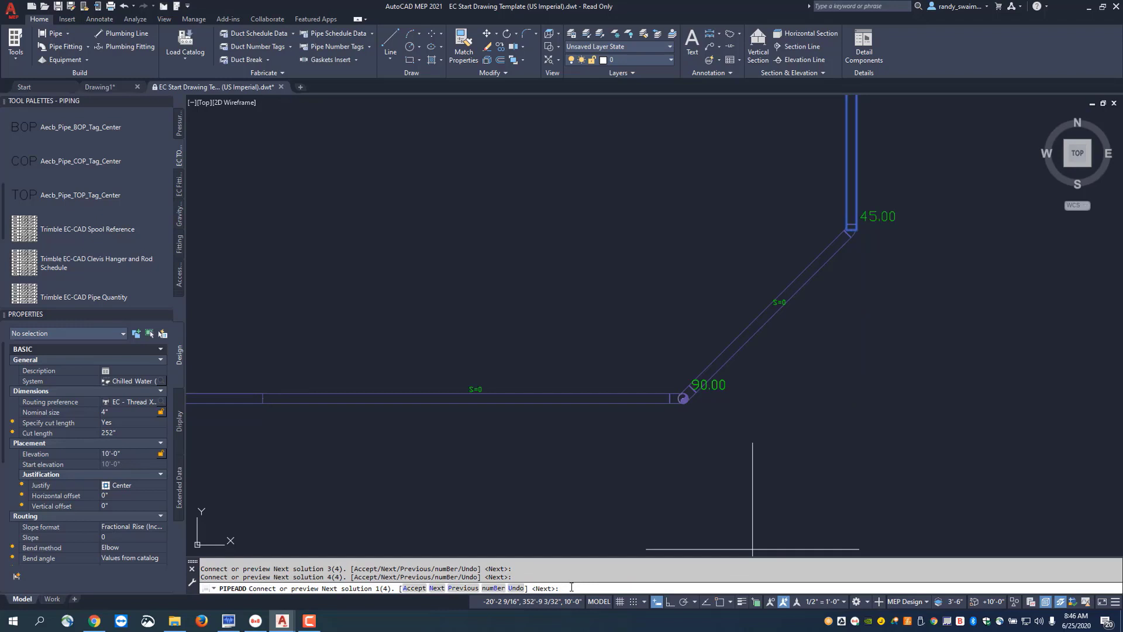
key("Return")
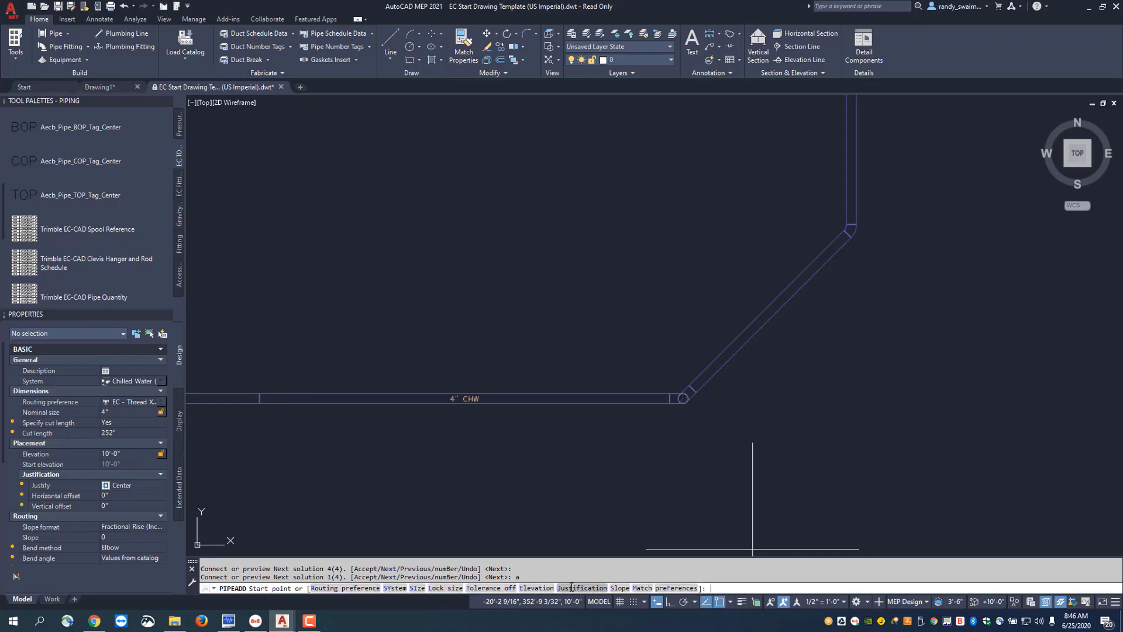
scroll(722, 269, "down", 5)
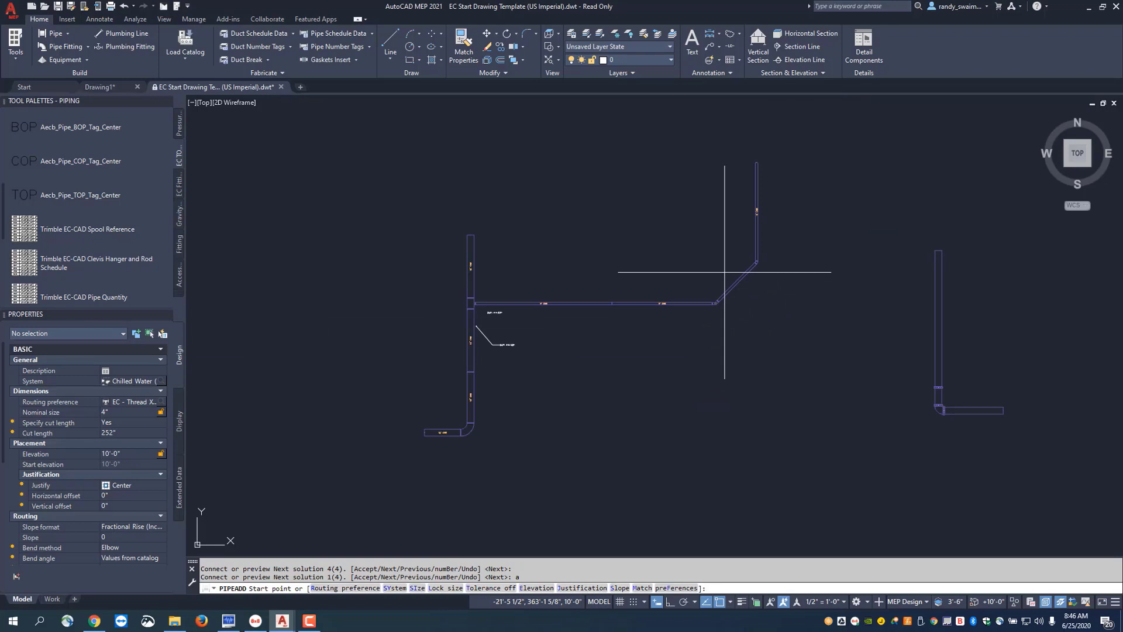
scroll(677, 296, "up", 4)
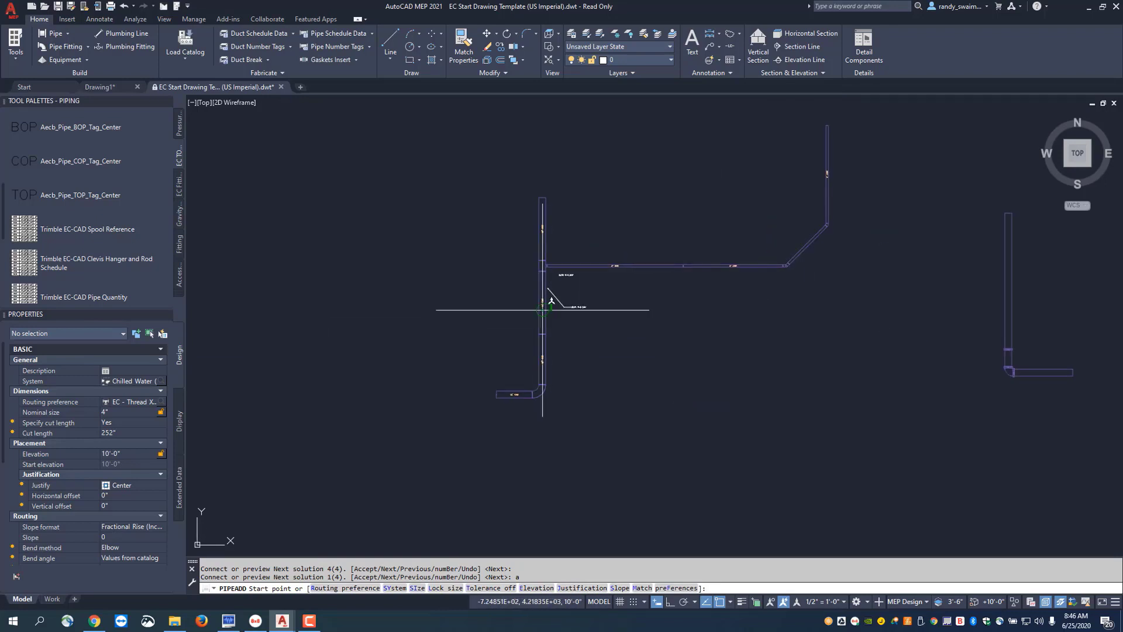
middle_click_drag(1030, 345, 539, 396)
scroll(526, 345, "up", 6)
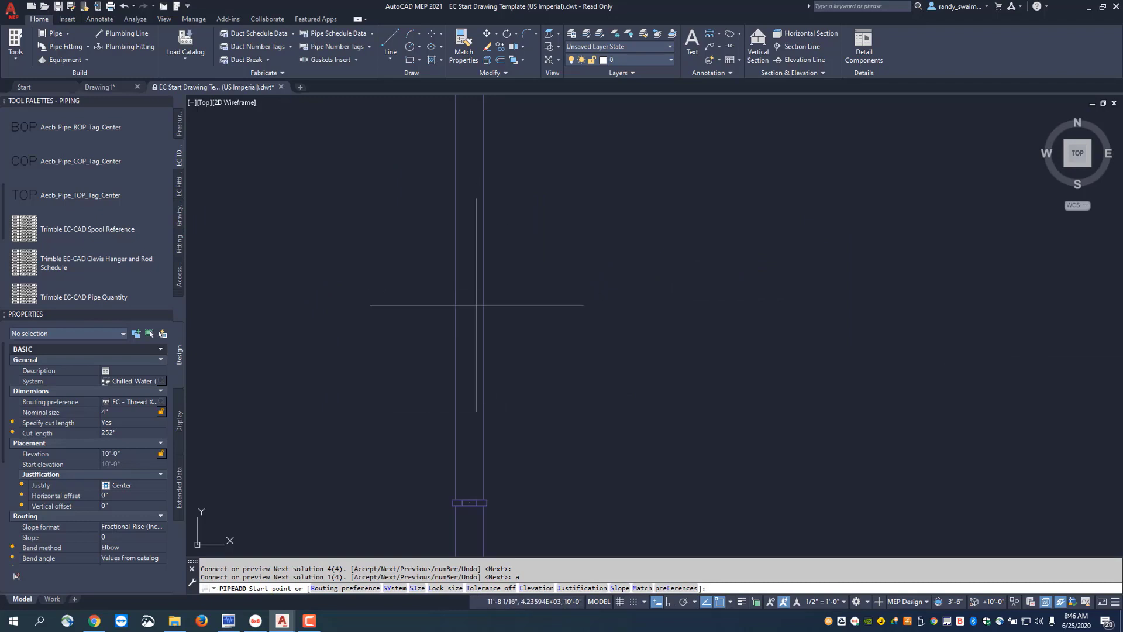
key("Escape")
key("Escape")
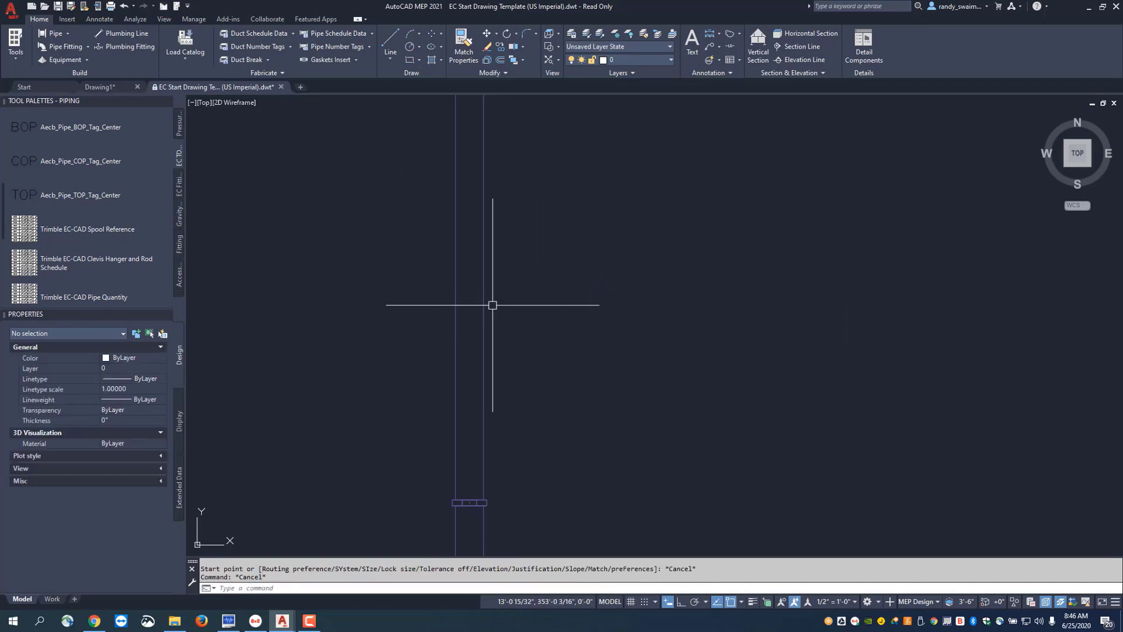
left_click(483, 306)
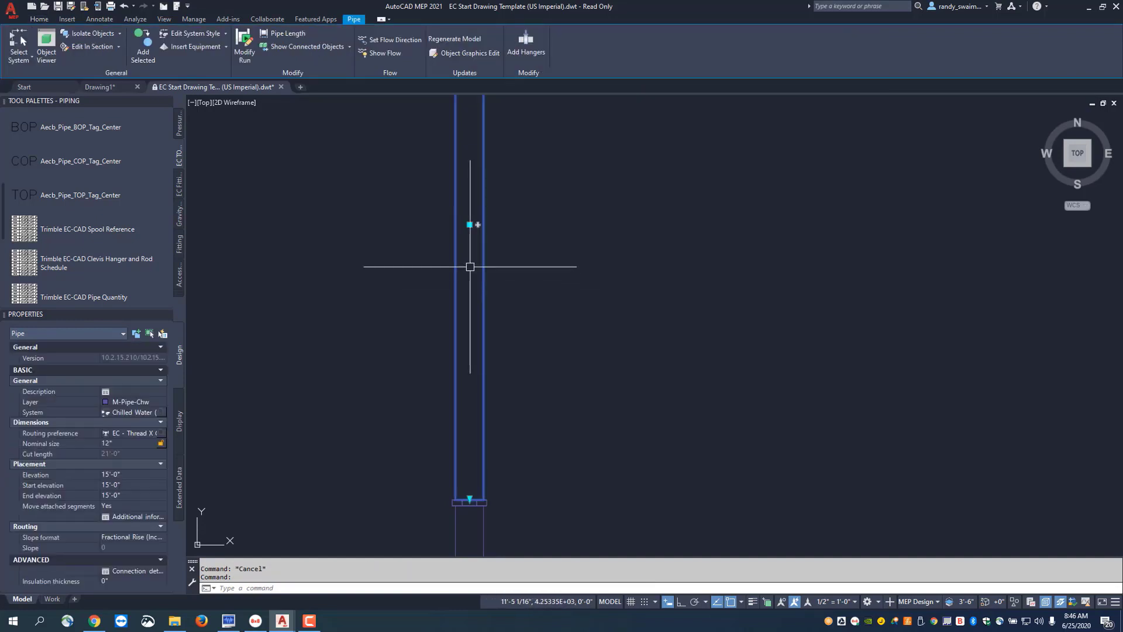
key("Escape")
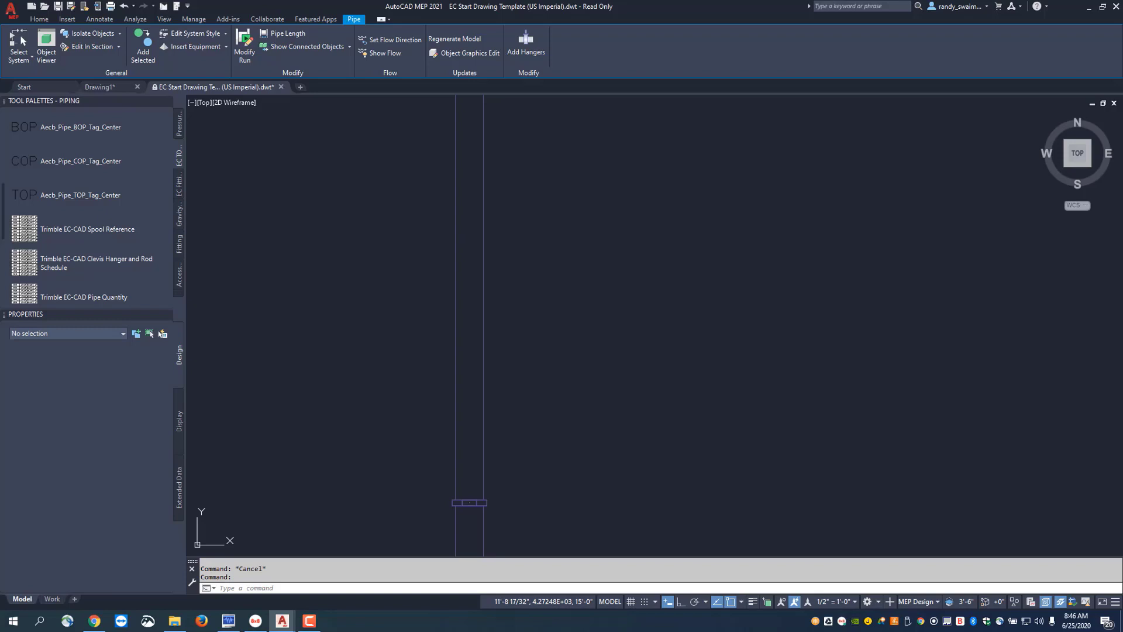
left_click(470, 502)
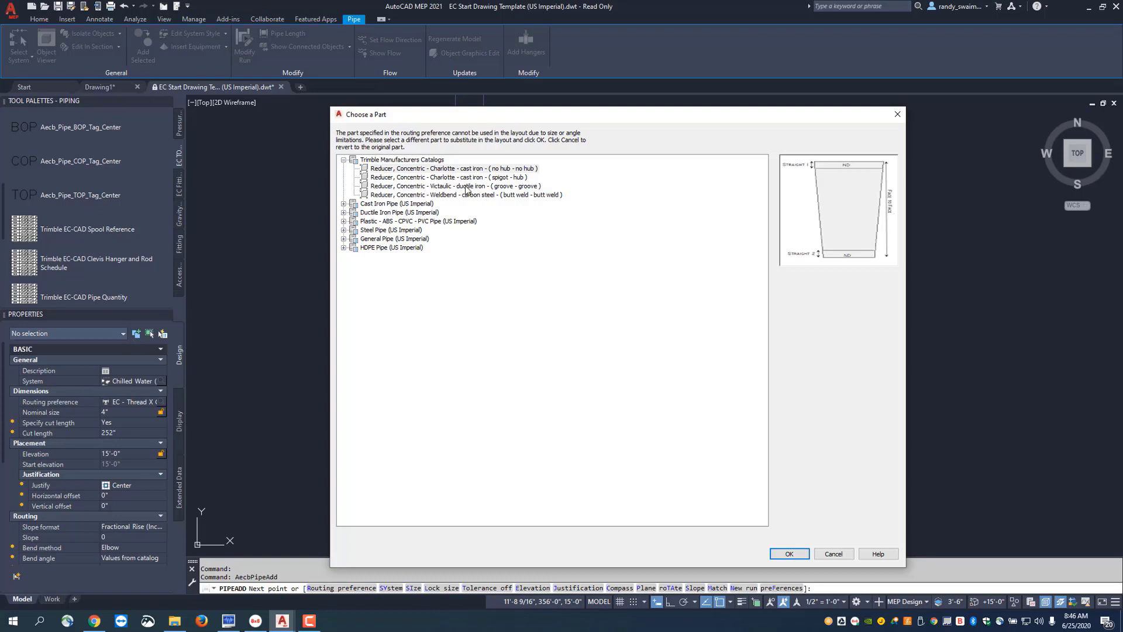
left_click(466, 186)
key("Return")
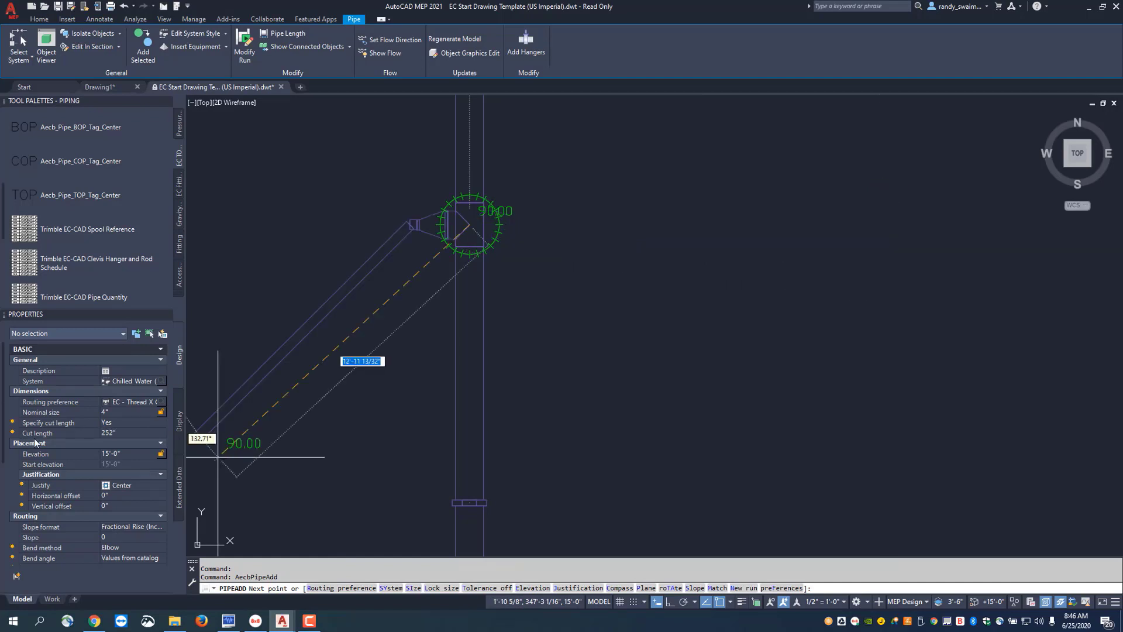
left_click(150, 412)
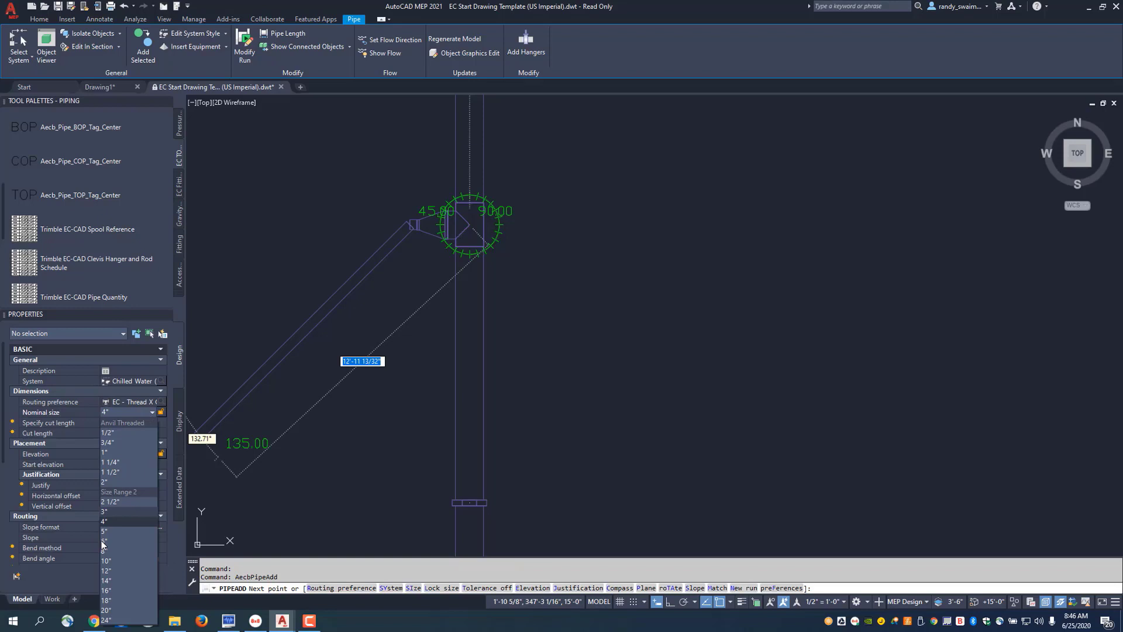
left_click(117, 560)
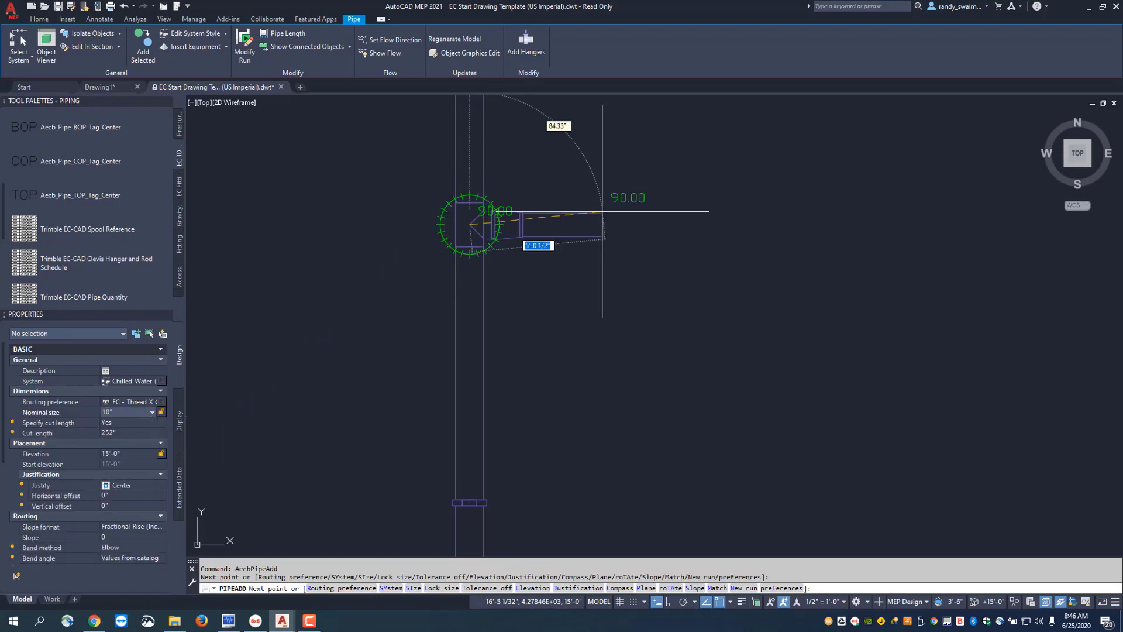
key("Escape")
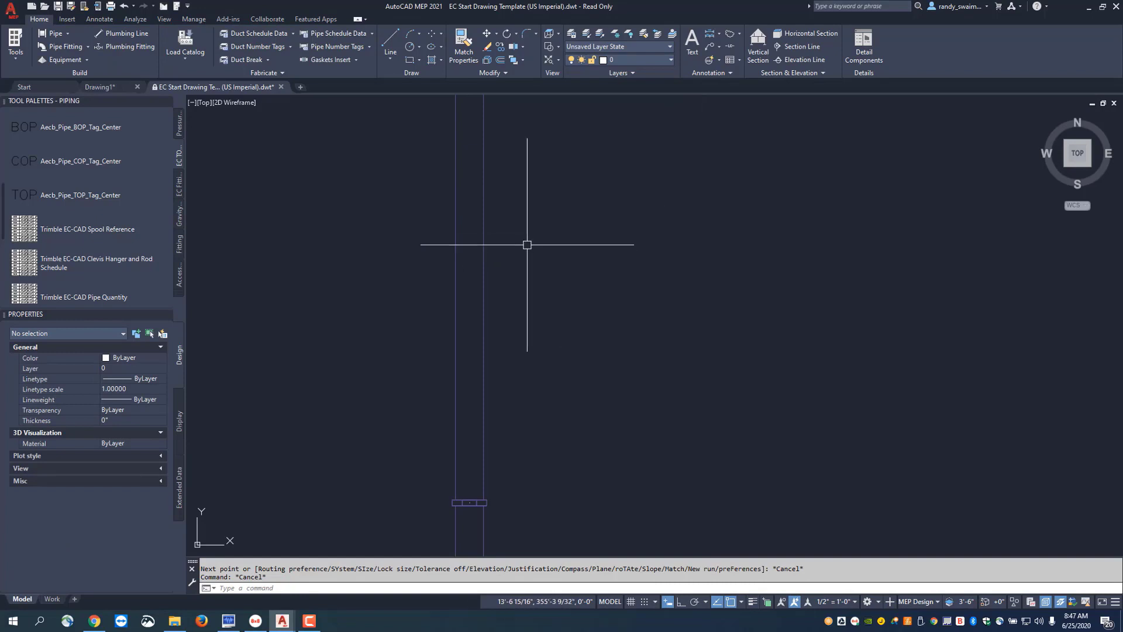
Step: Select the vertical pipe and confirm a reducer part for the branch
left_click(484, 232)
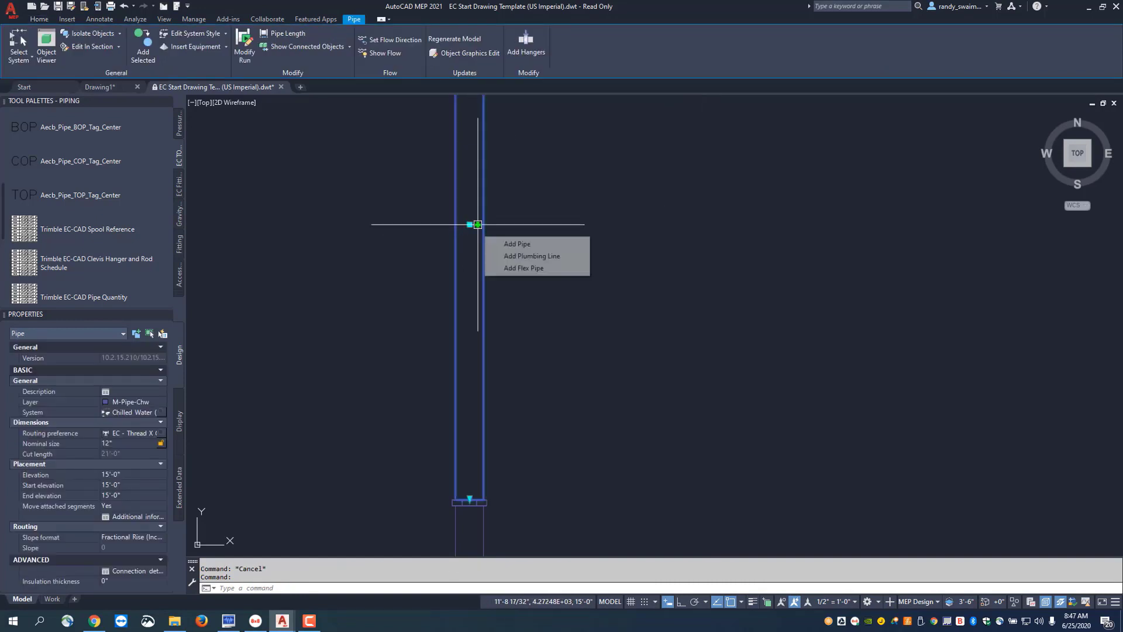
key("Escape")
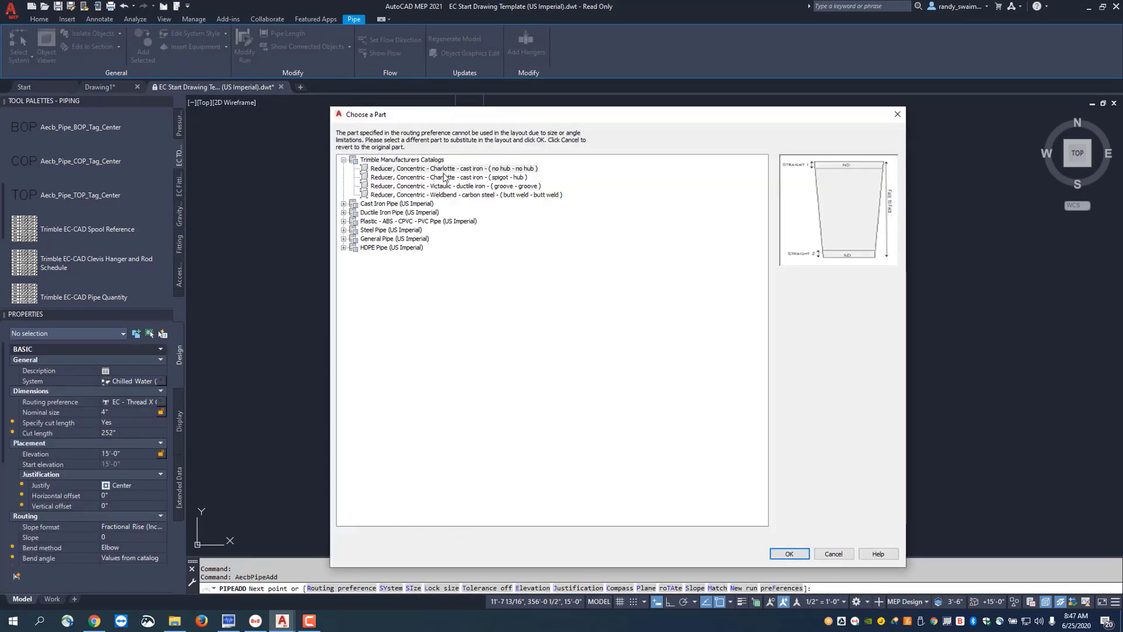
left_click(438, 187)
key("Return")
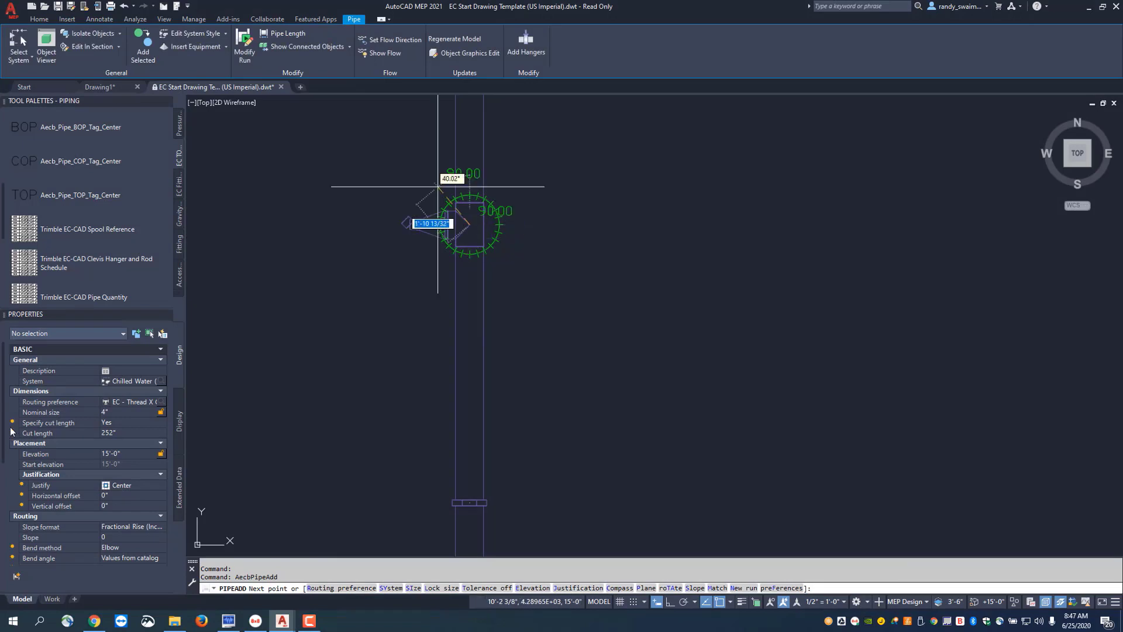
Step: Set Branch fitting to Takeoff only and place the short horizontal 4" branch end
left_click_drag(2, 443, 1, 548)
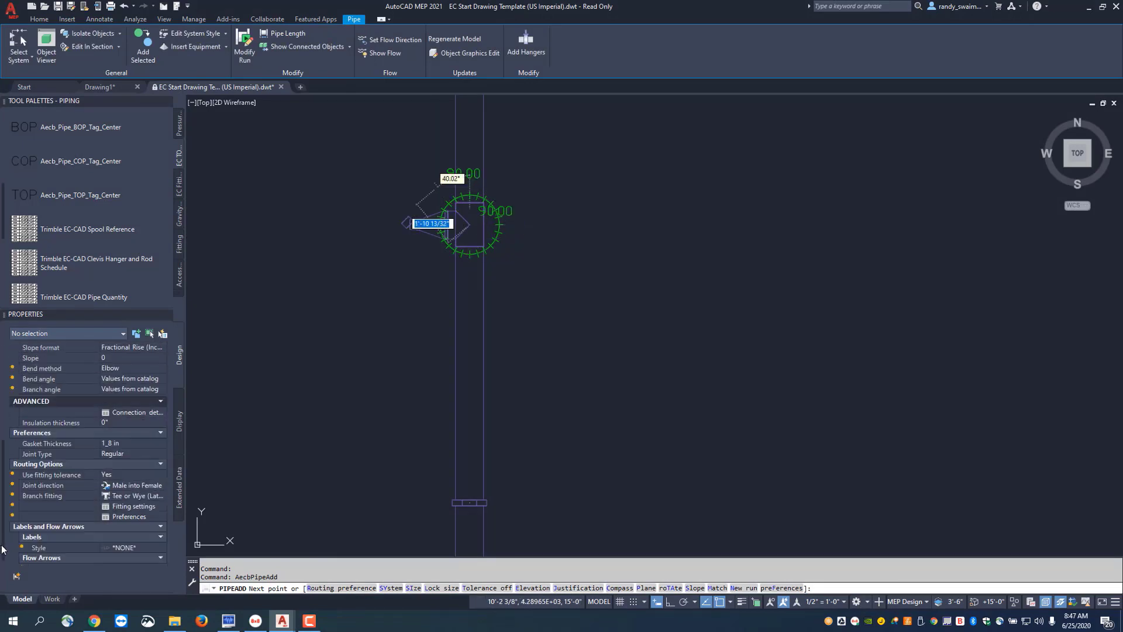
left_click(161, 496)
left_click(143, 507)
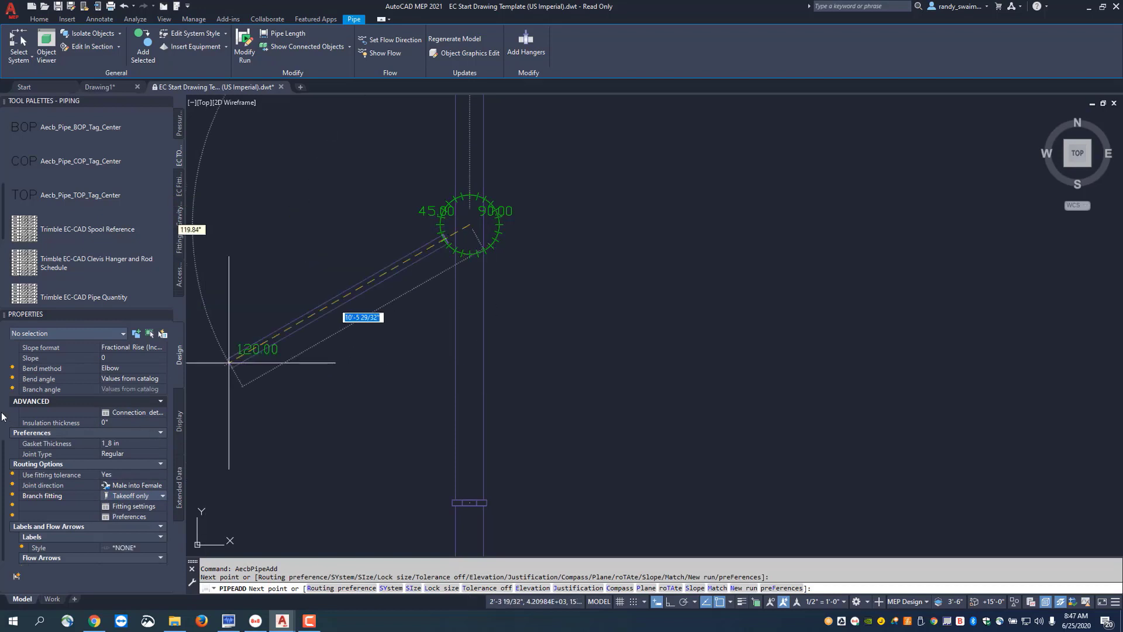
left_click_drag(3, 459, 57, 392)
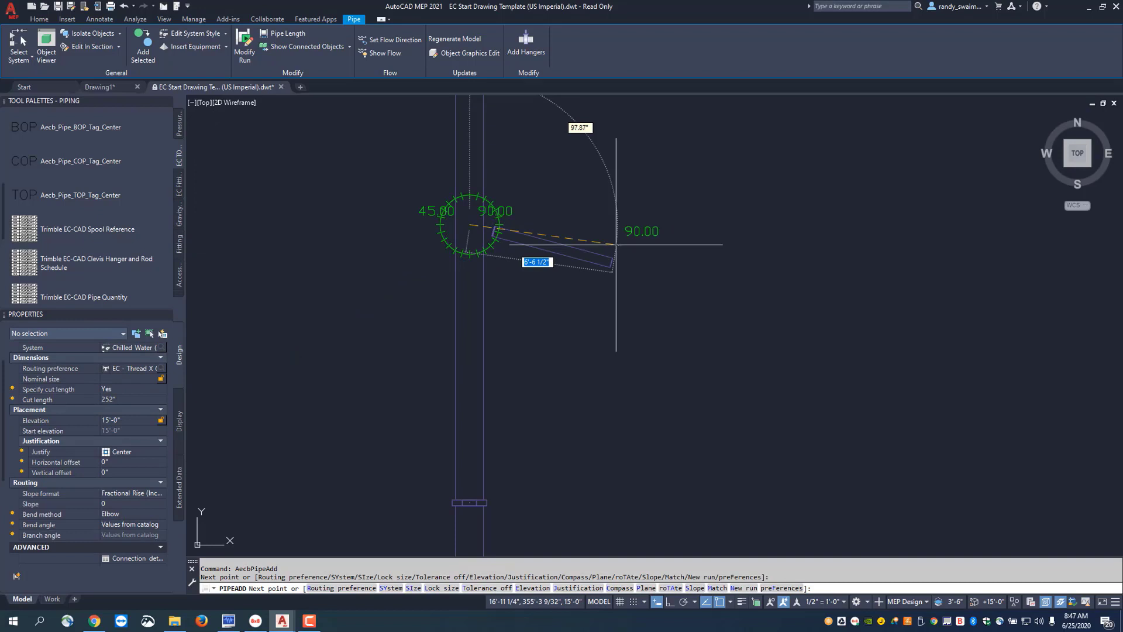
left_click(609, 224)
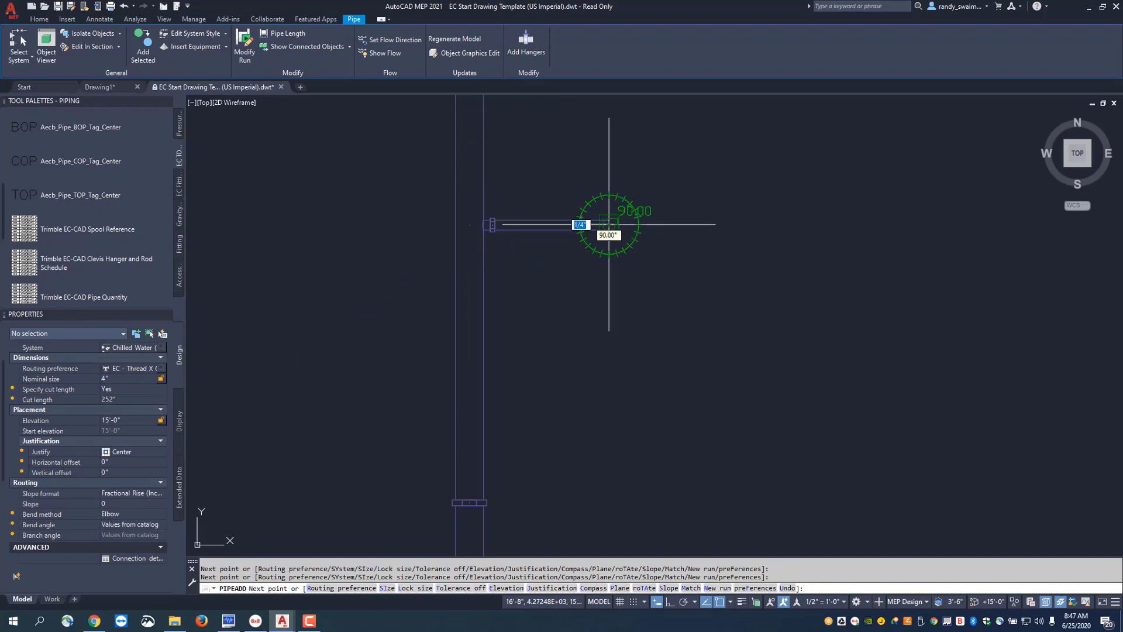
right_click(609, 224)
Step: Finish the takeoff branch and pan the 12" CHW pipe into view
left_click(638, 234)
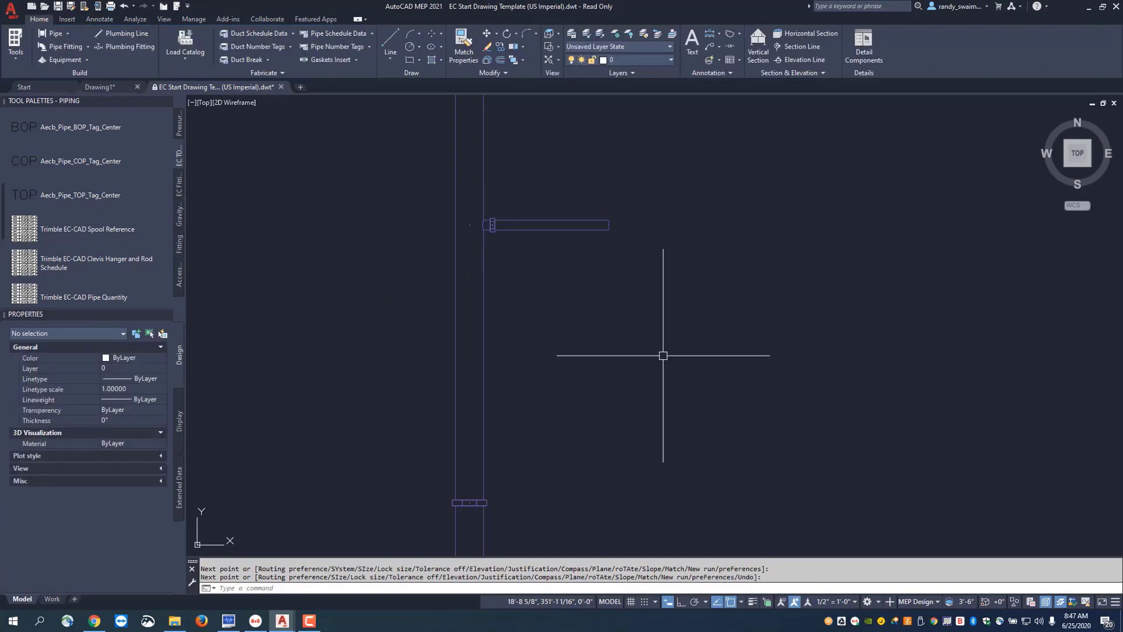
scroll(413, 333, "down", 3)
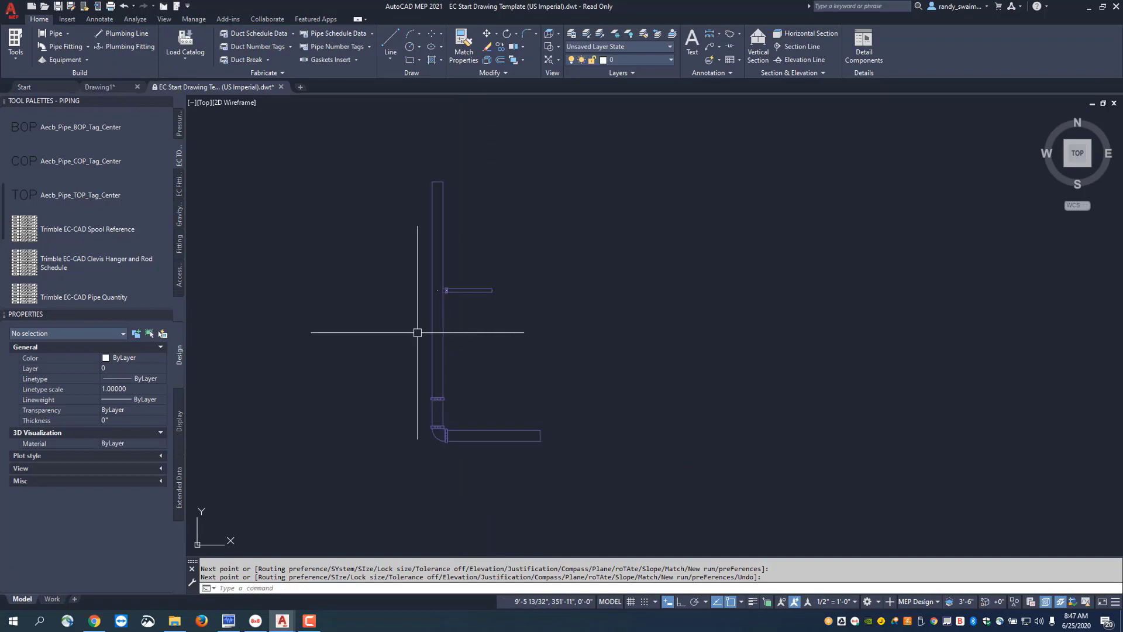
mouse_move(522, 339)
middle_mouse_down()
mouse_move(668, 341)
mouse_move(882, 371)
middle_mouse_up()
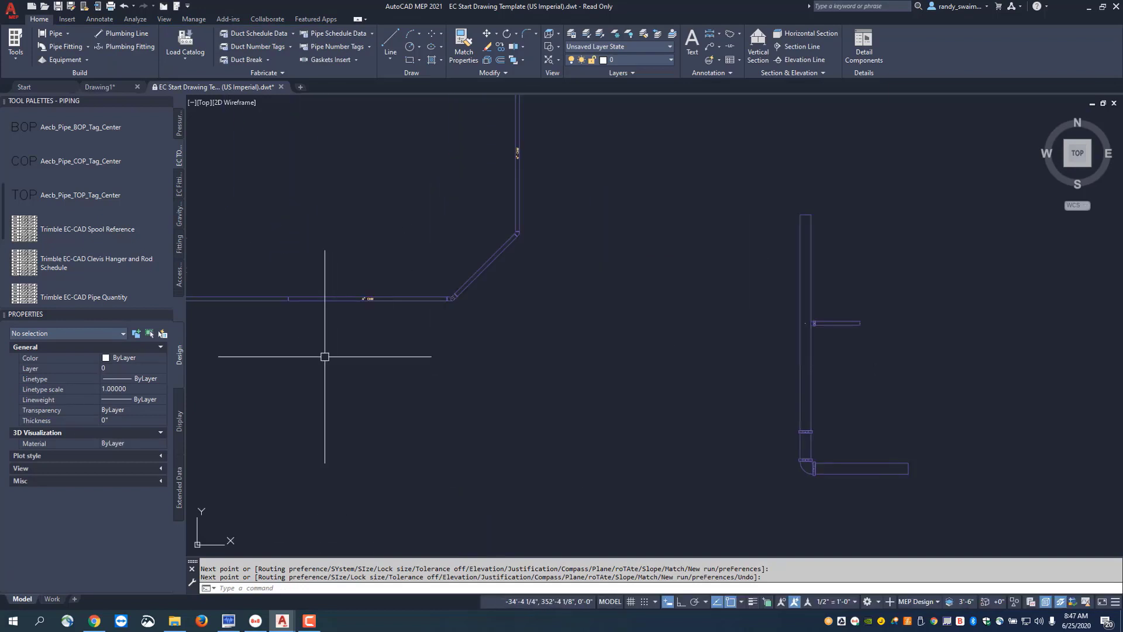
mouse_move(321, 354)
middle_mouse_down()
mouse_move(658, 313)
mouse_move(647, 308)
middle_mouse_up()
scroll(394, 401, "up", 6)
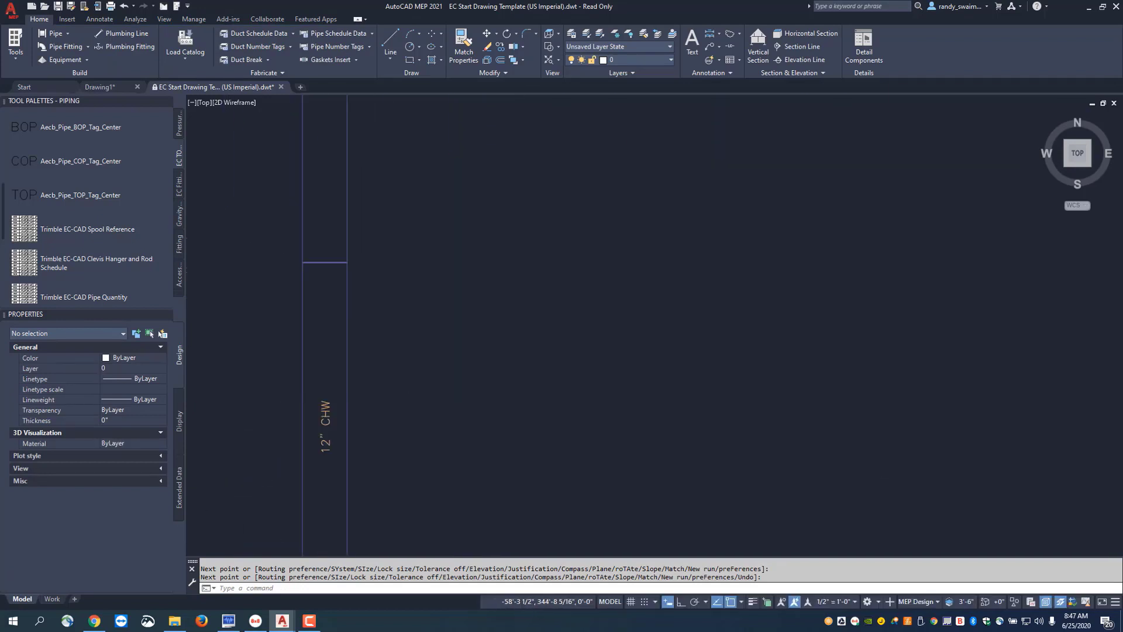
middle_click_drag(393, 401, 341, 376)
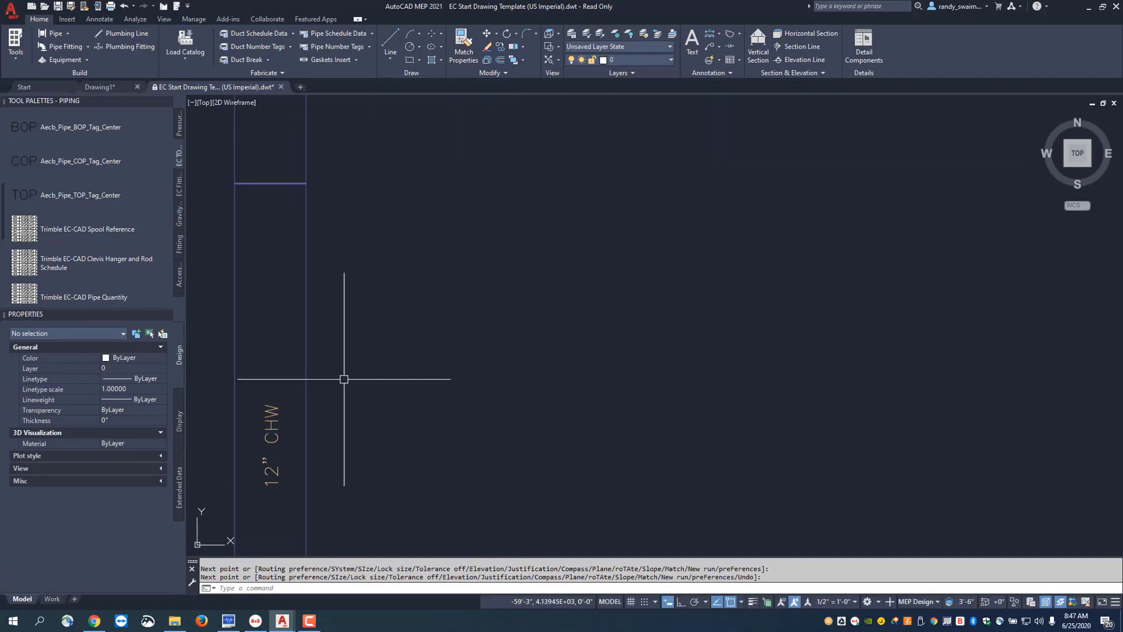
Step: Start a branch from the 12" CHW pipe using the double-extra-strong 4 x 4 weld-let
key("Return")
left_click(305, 343)
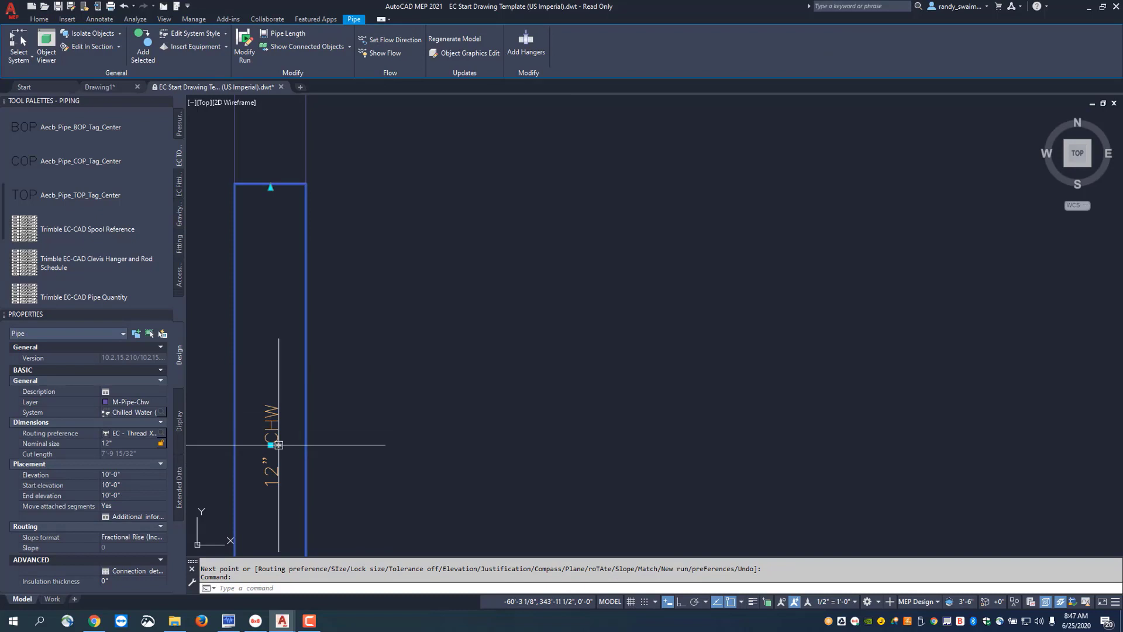
left_click(279, 444)
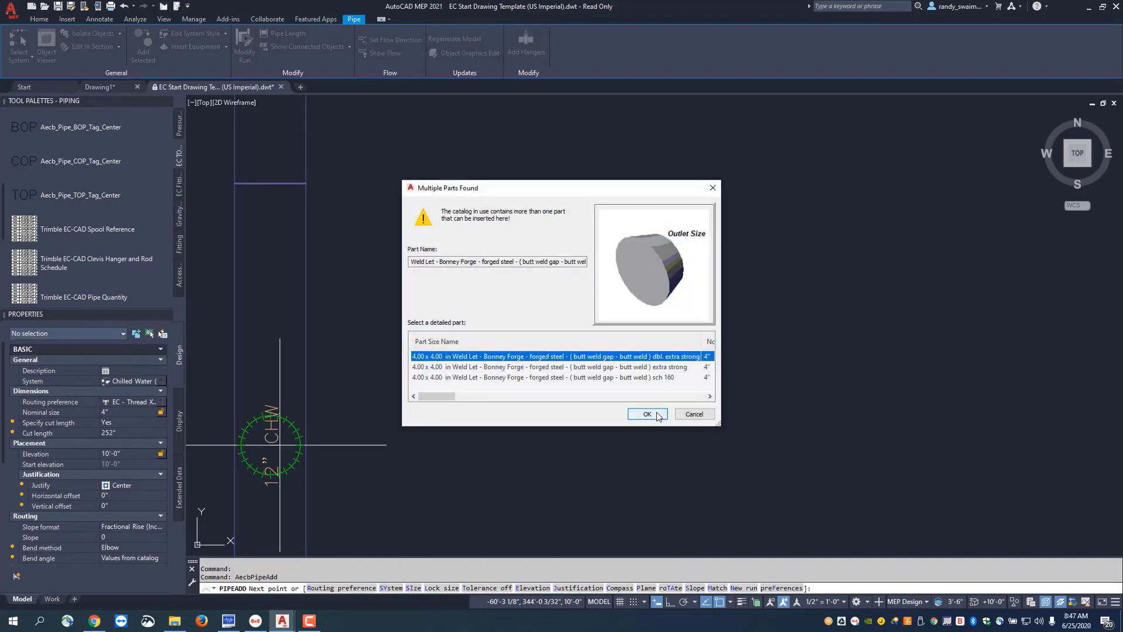
left_click(647, 414)
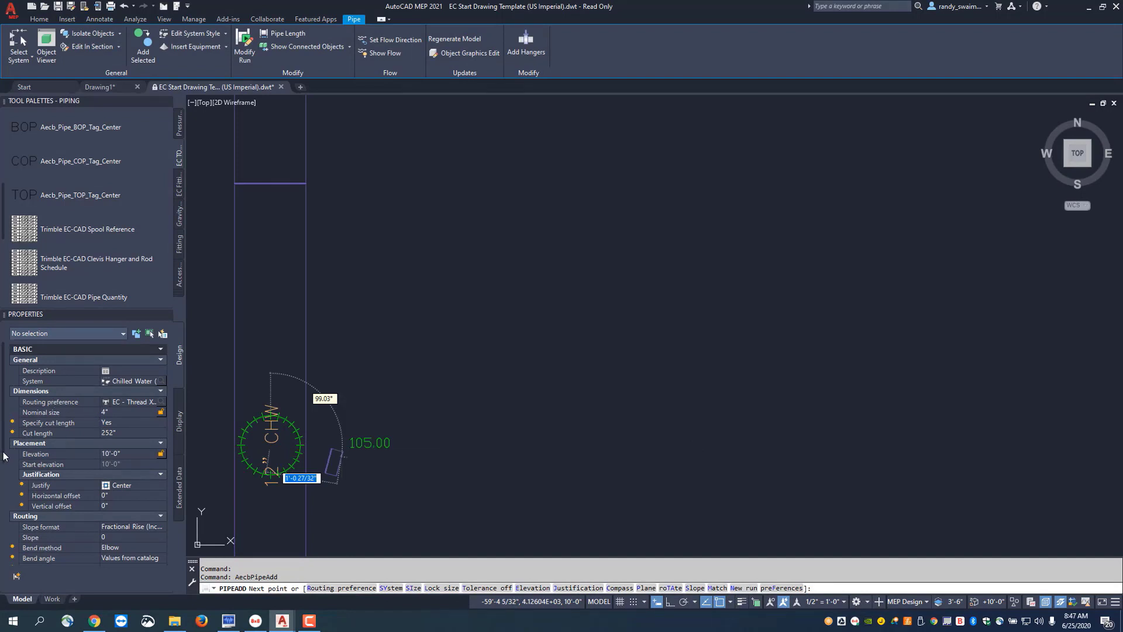
scroll(8, 486, "down", 6)
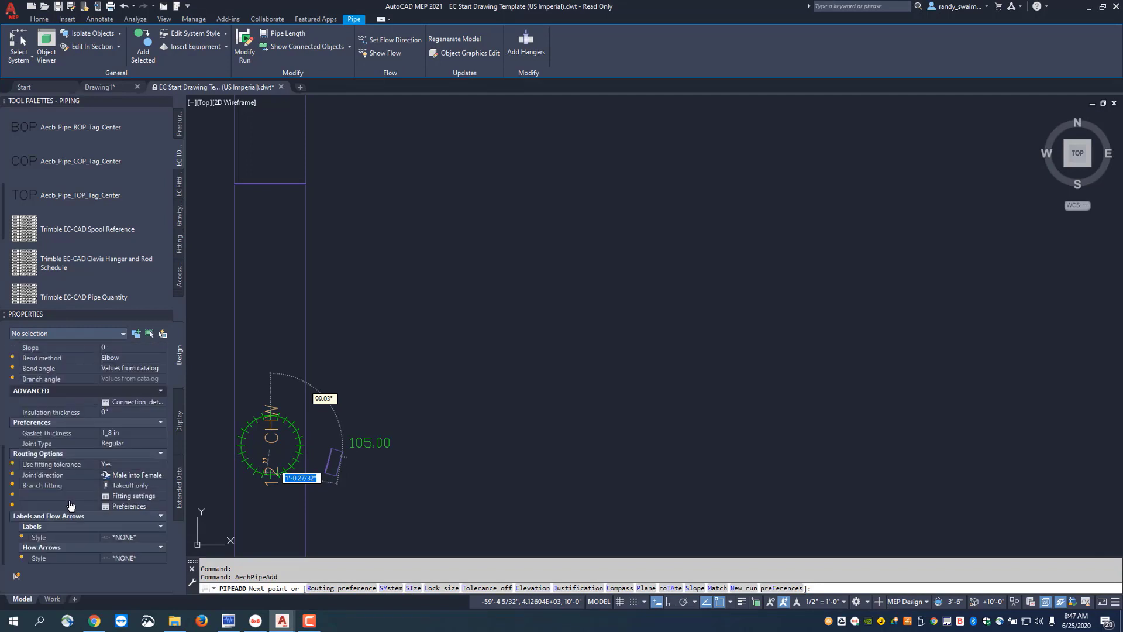
Step: Set the Takeoff fitting to Pipe, Shaped Nipple - Allied (butt weld gap - bevel)
left_click(155, 496)
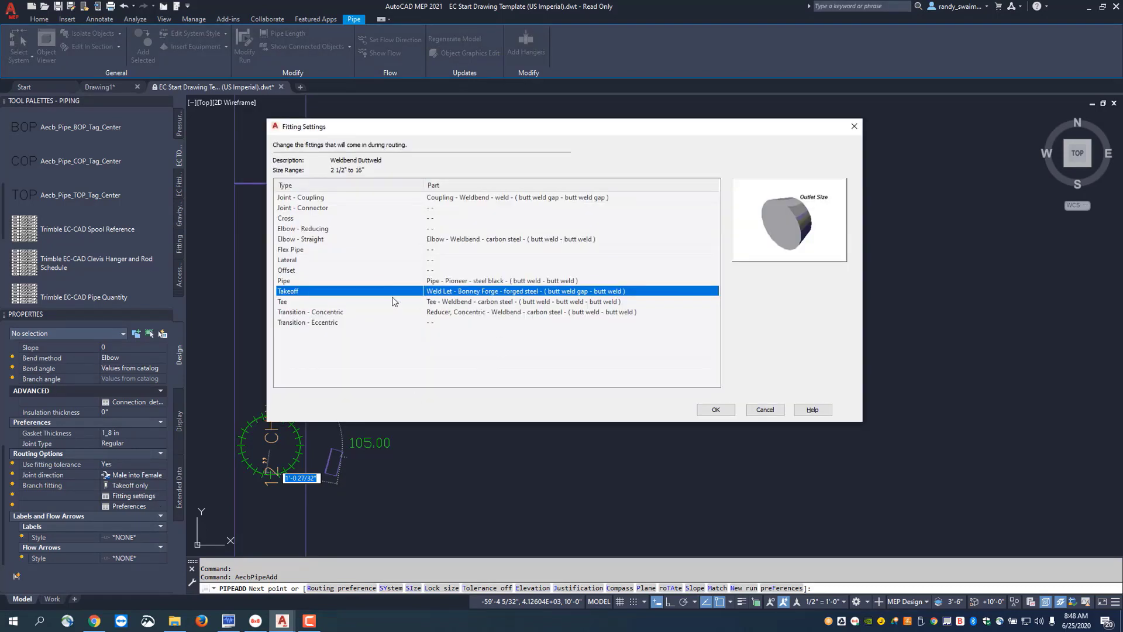
left_click(709, 292)
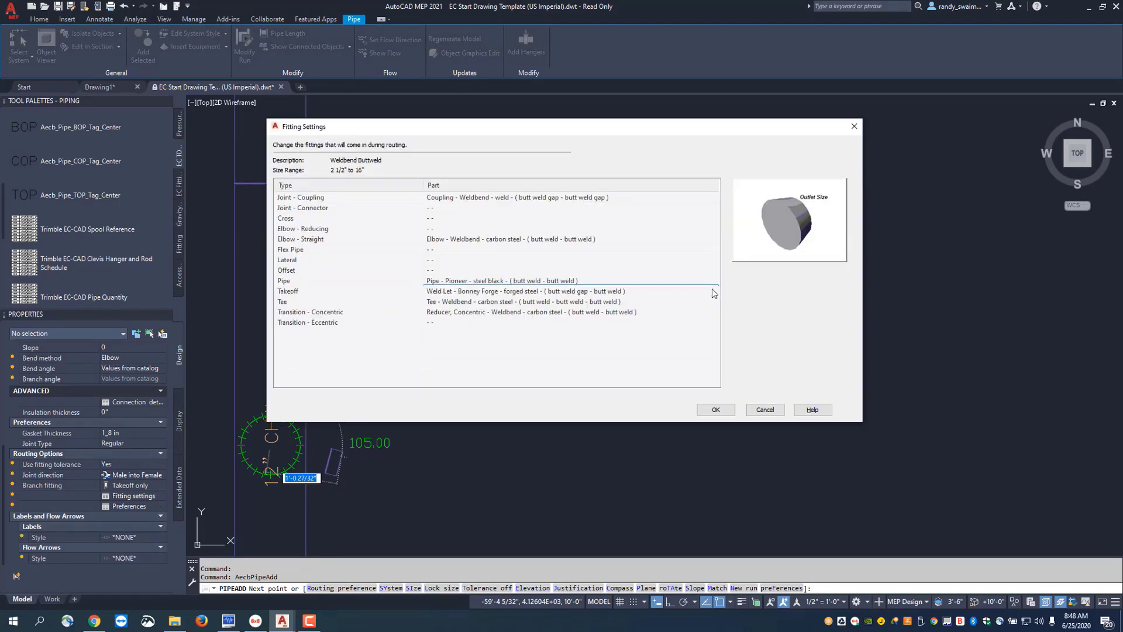
left_click(713, 290)
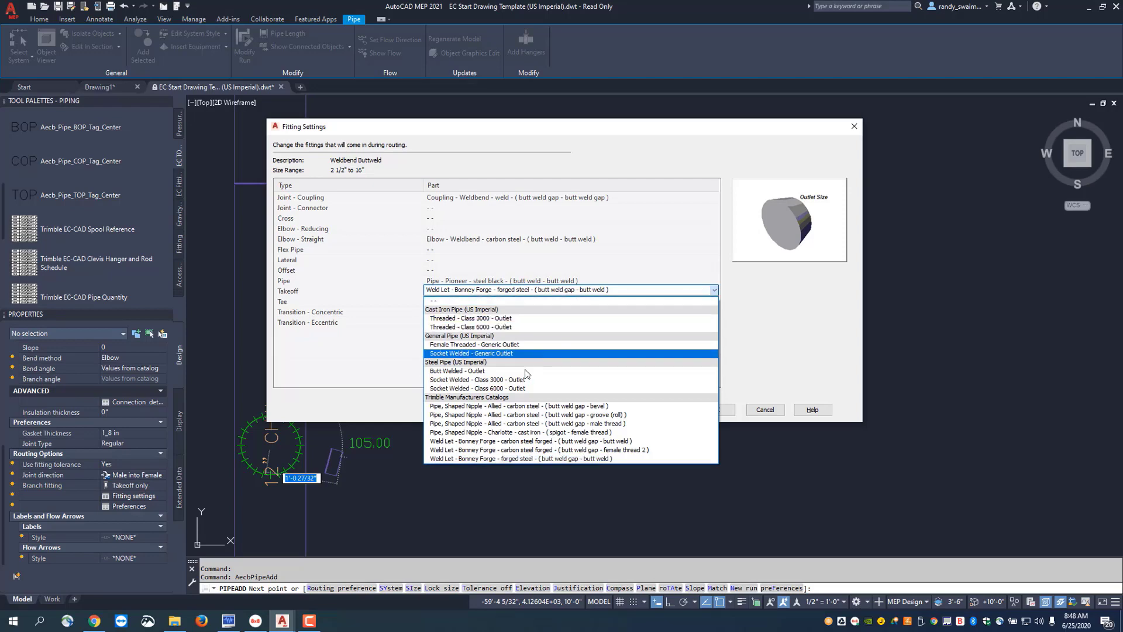
left_click(451, 405)
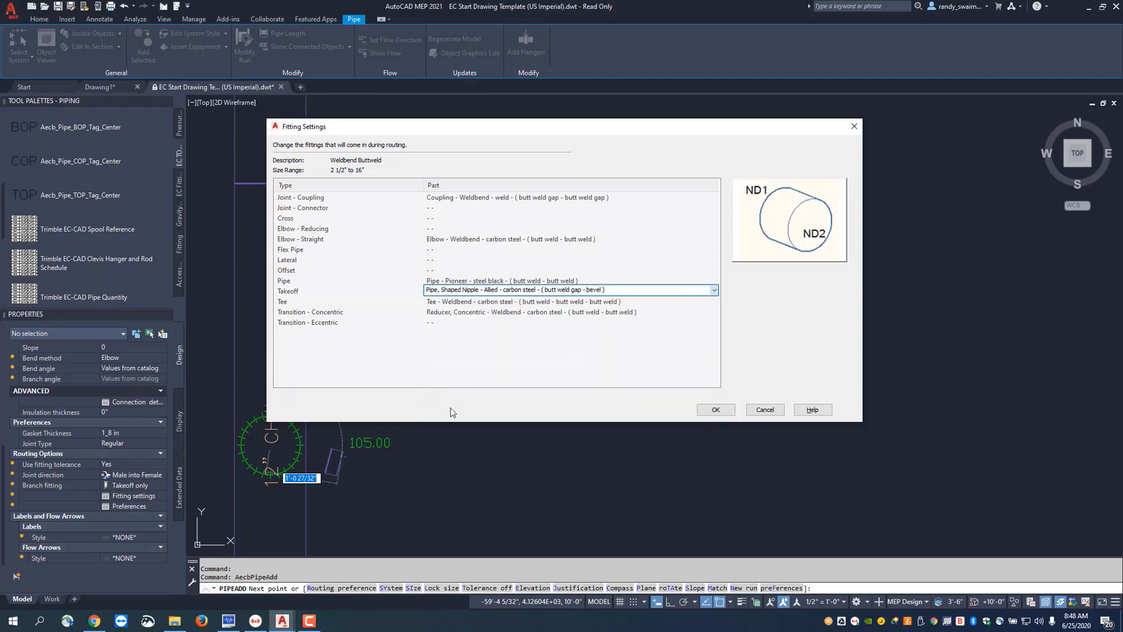
left_click(719, 408)
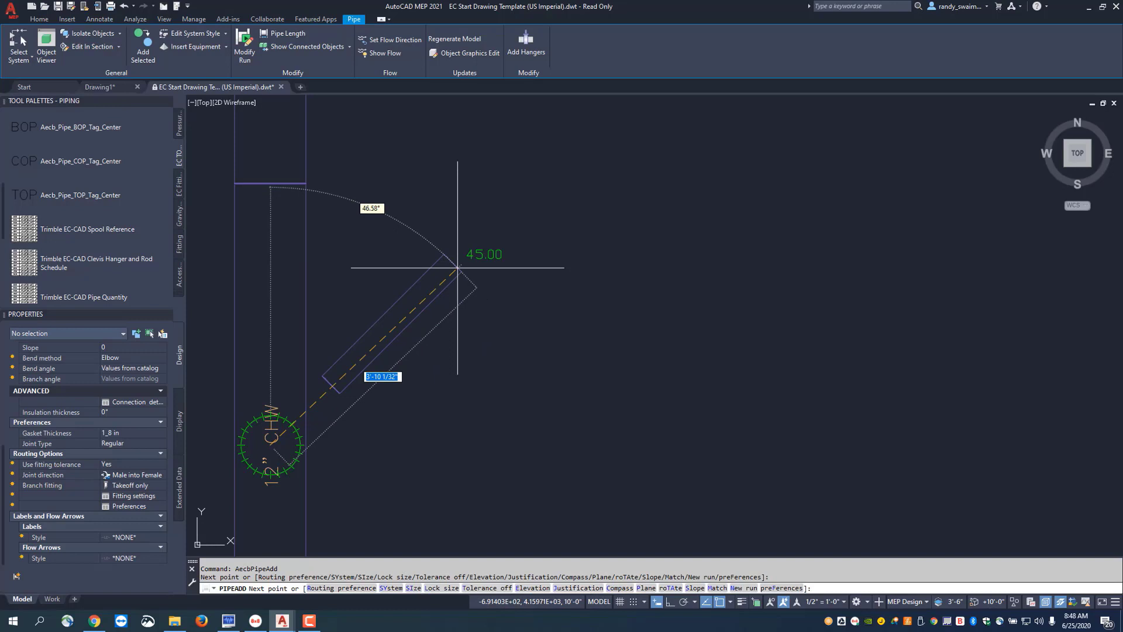
Step: Place the 45° branch segment, continue it horizontally, and end the routing
left_click(462, 254)
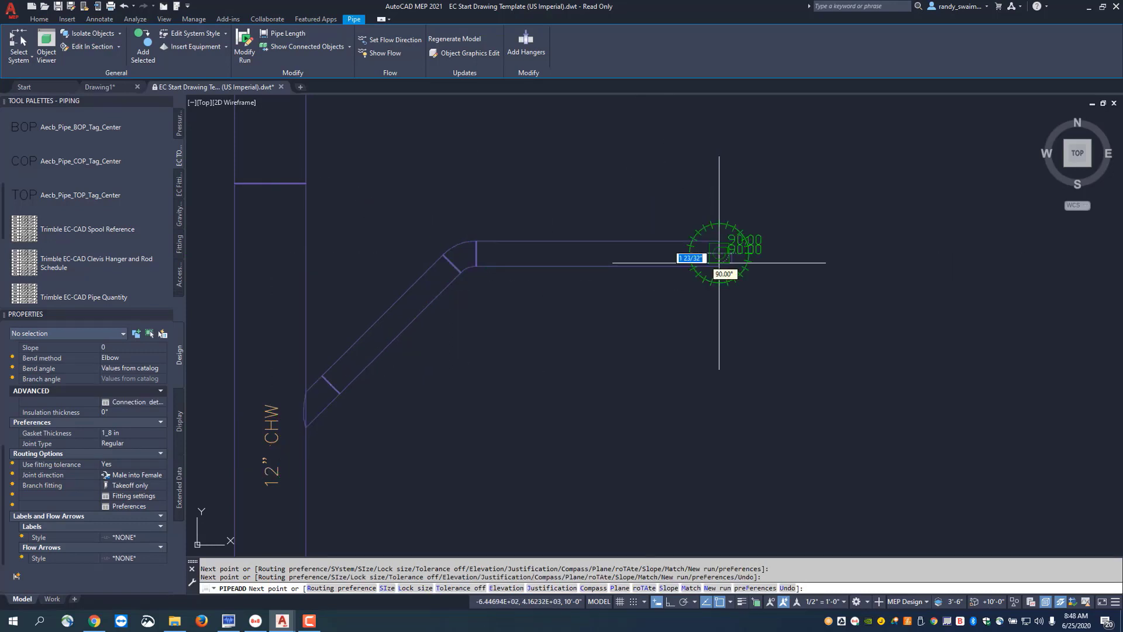
right_click(719, 263)
left_click(744, 272)
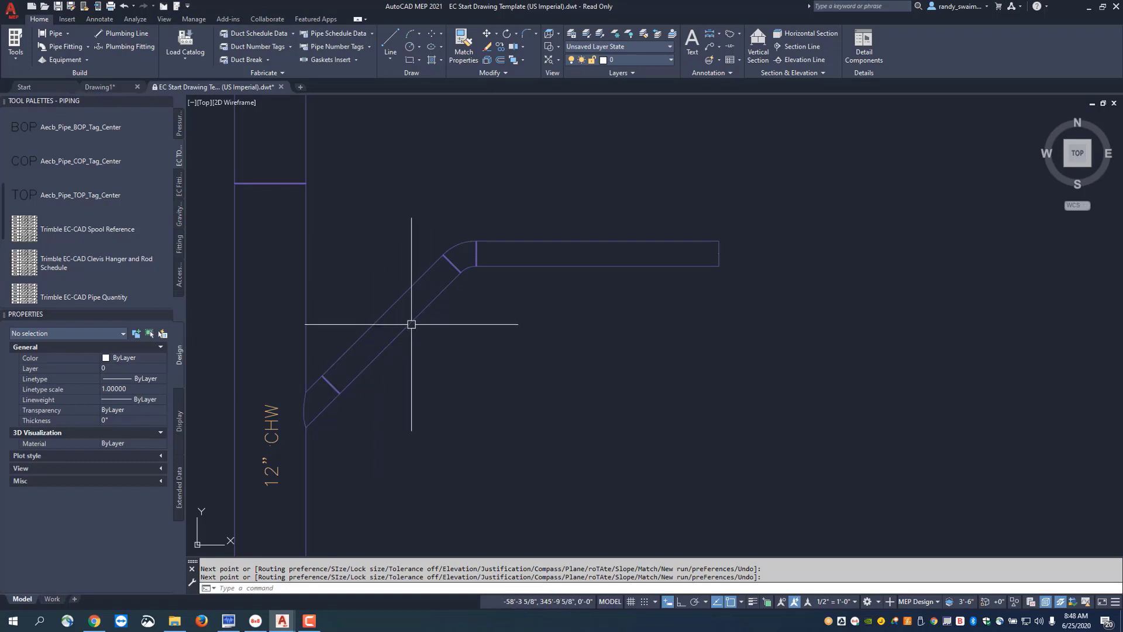
key("Return")
Step: Delete the diagonal 4" pipe segment with Remove Pipe
left_click(410, 324)
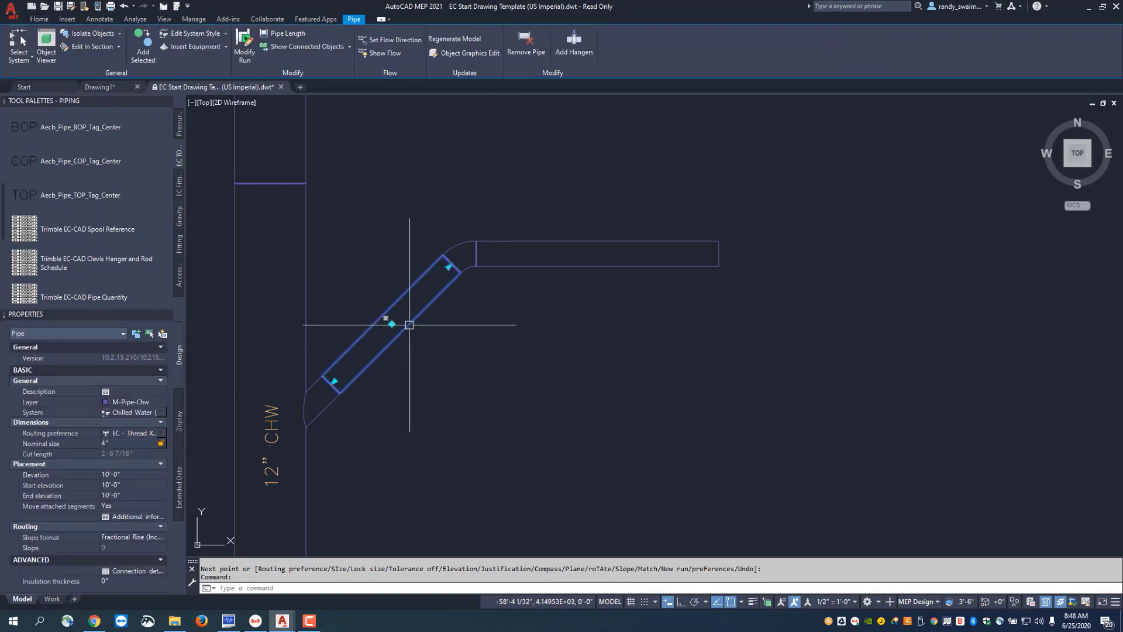
left_click(527, 46)
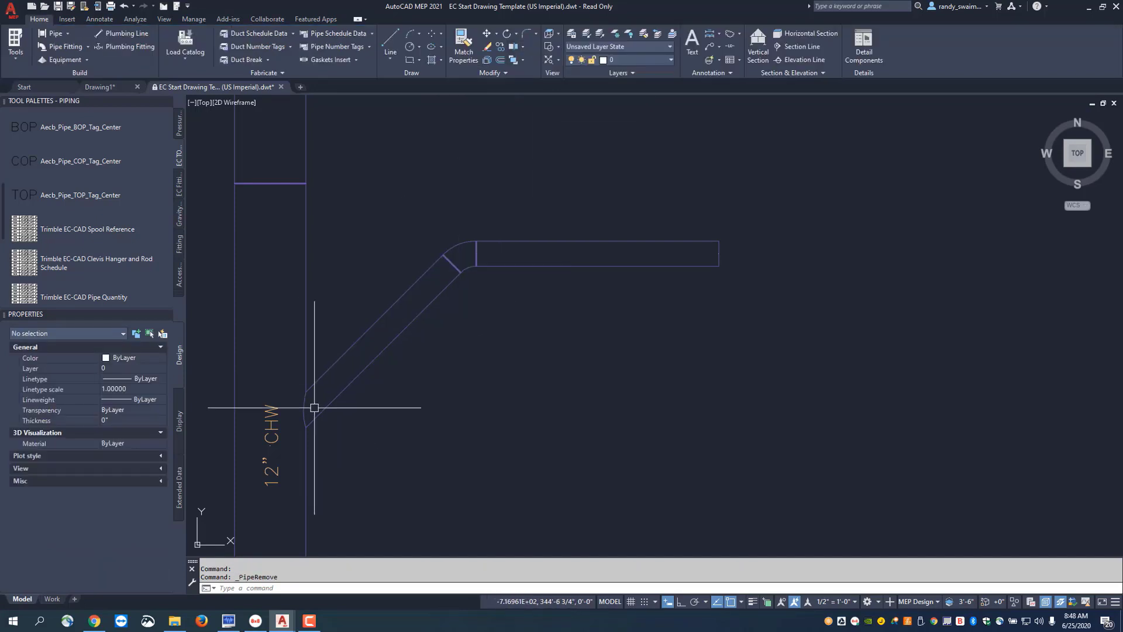
scroll(609, 437, "down", 6)
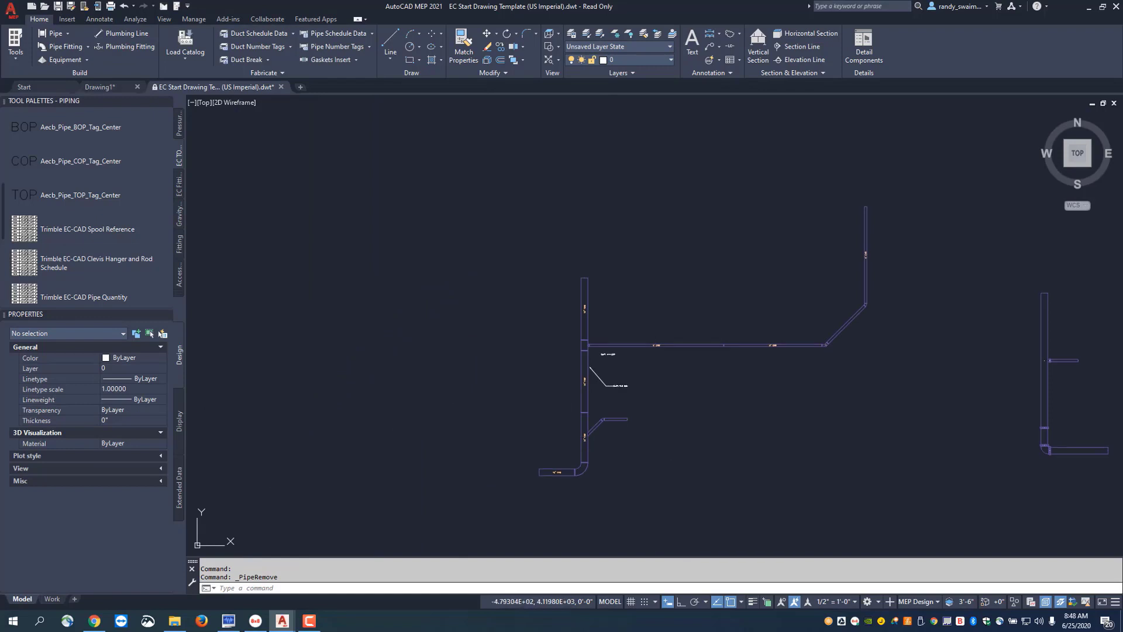
middle_click_drag(715, 441, 549, 406)
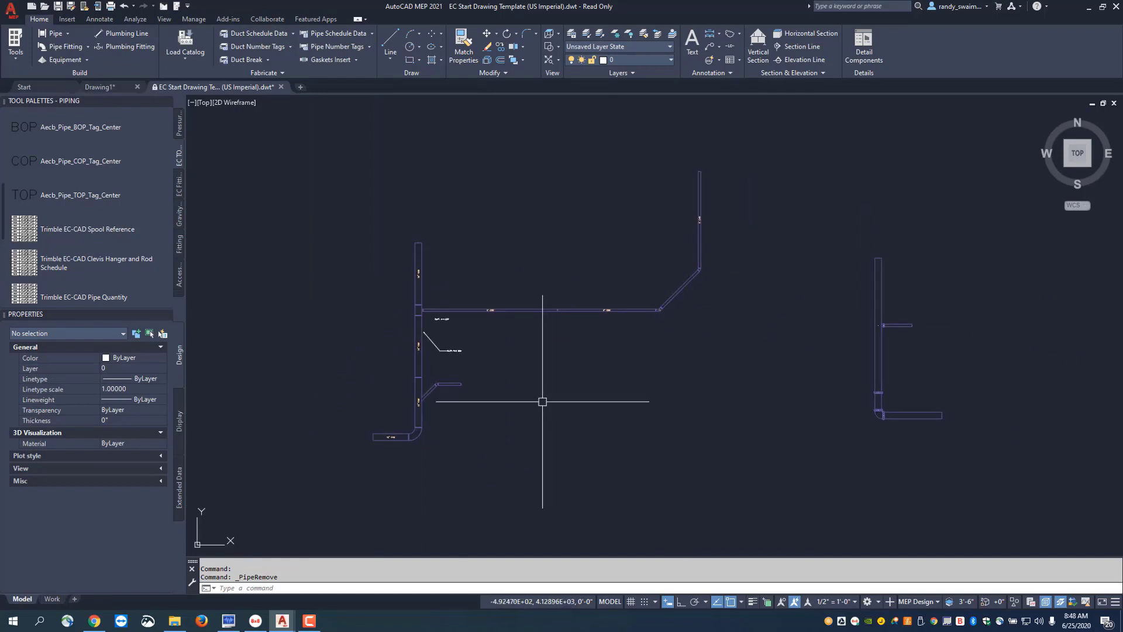